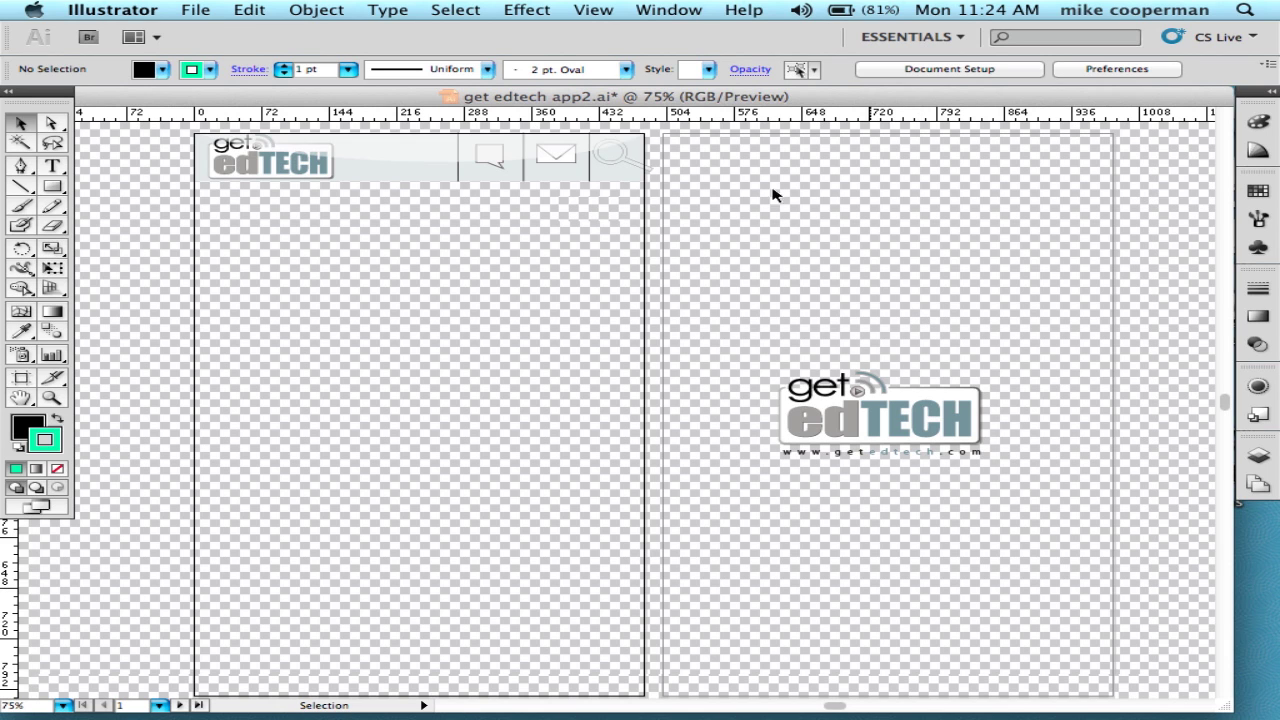
- Show the artboard list and float its panel group over the middle of the canvas
left_click(674, 10)
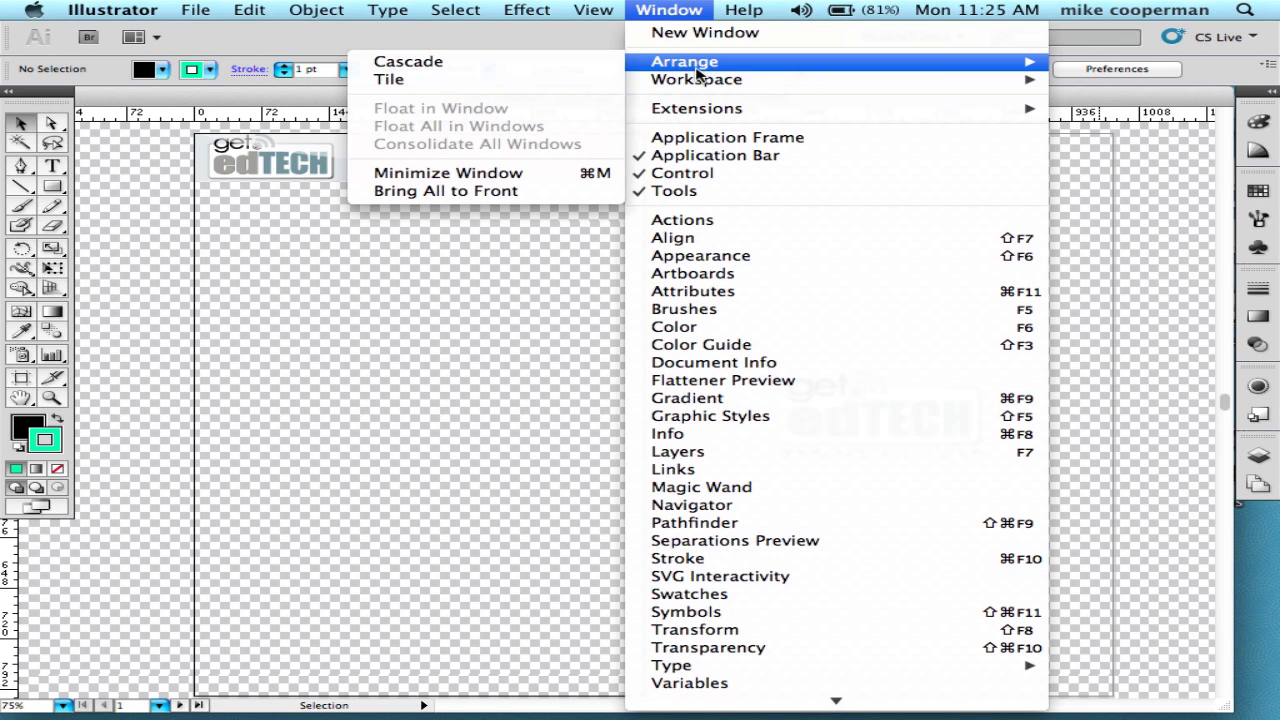
left_click(729, 273)
left_click_drag(1157, 449, 697, 275)
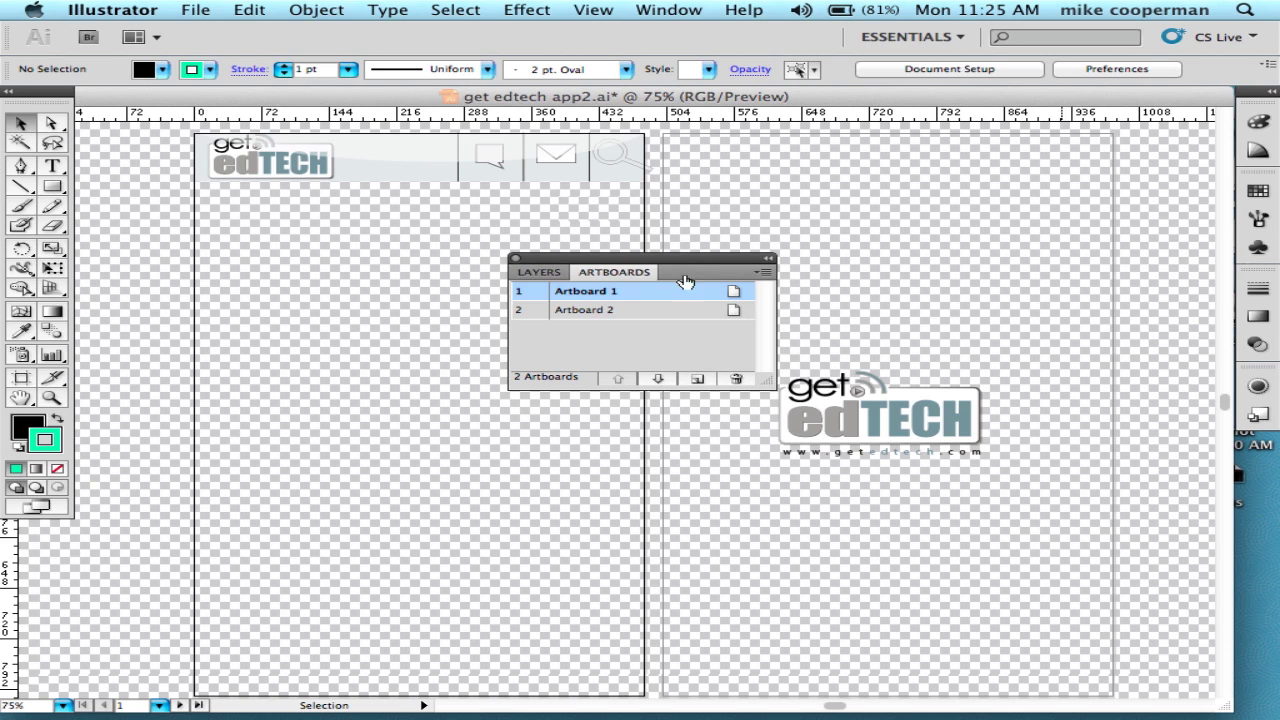
left_click_drag(685, 258, 668, 298)
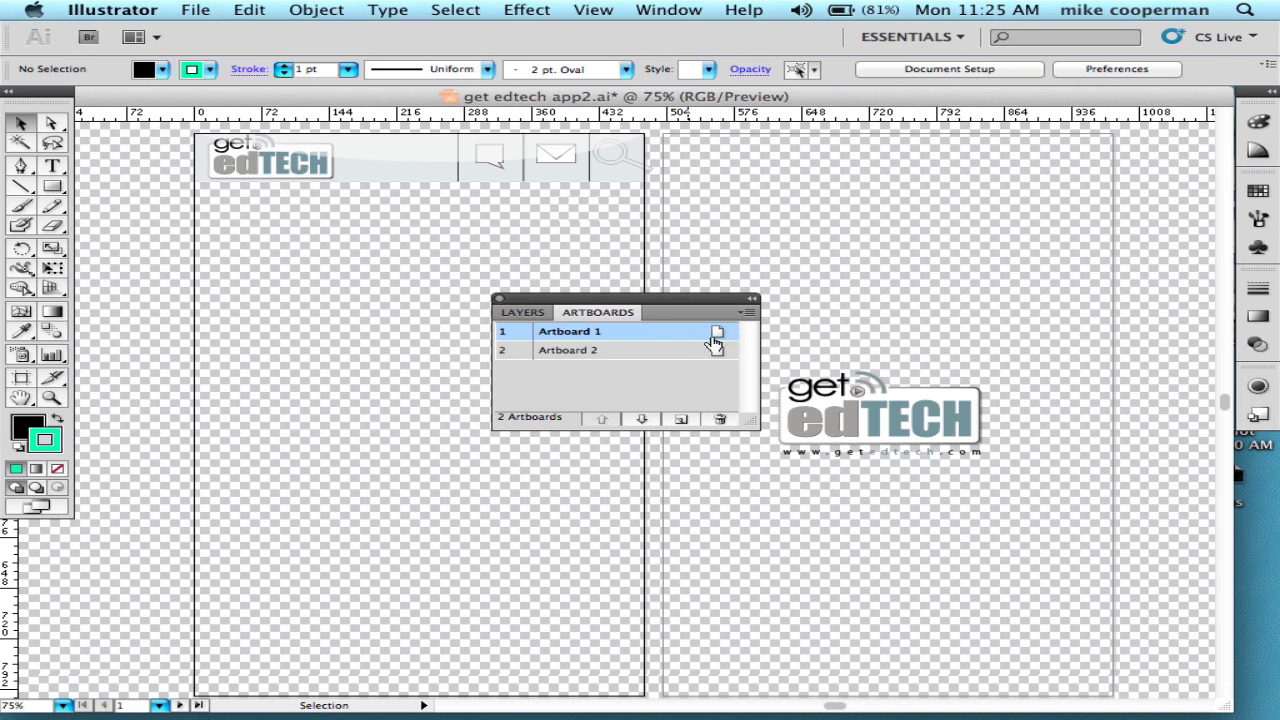
- Check the width and height of Artboard 1 in its options, leaving the settings as they are
left_click(748, 315)
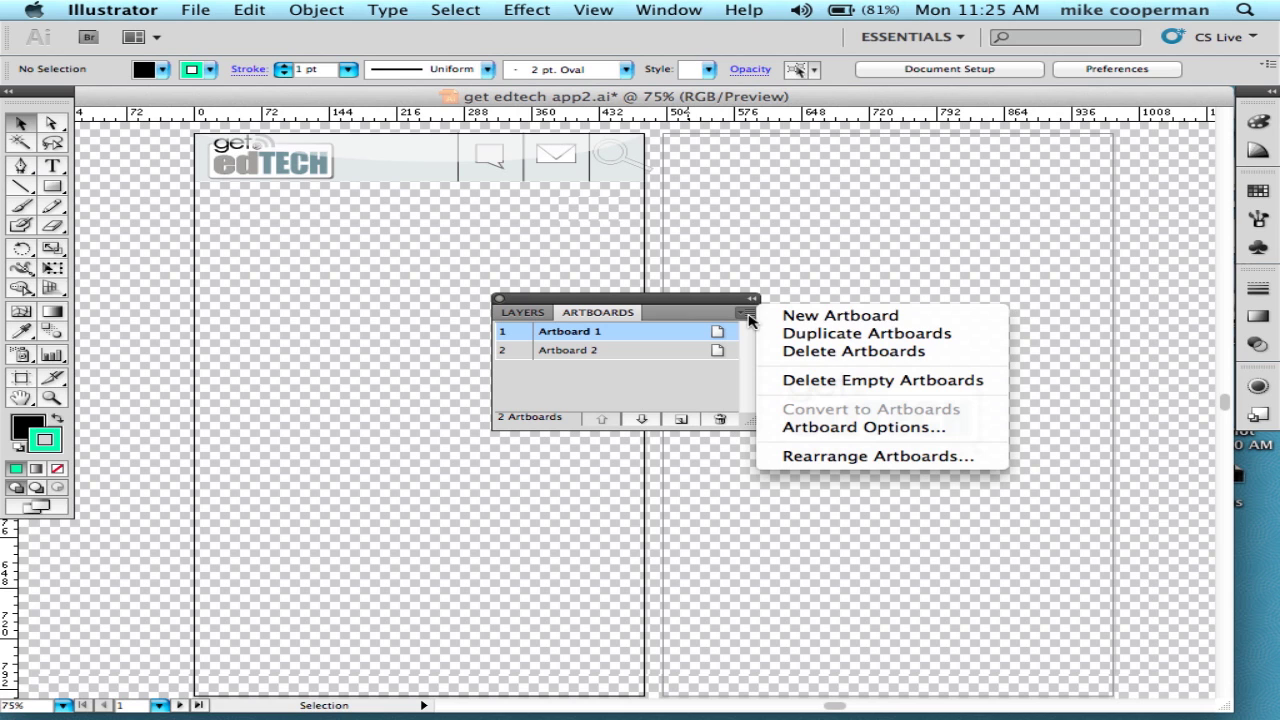
left_click(812, 428)
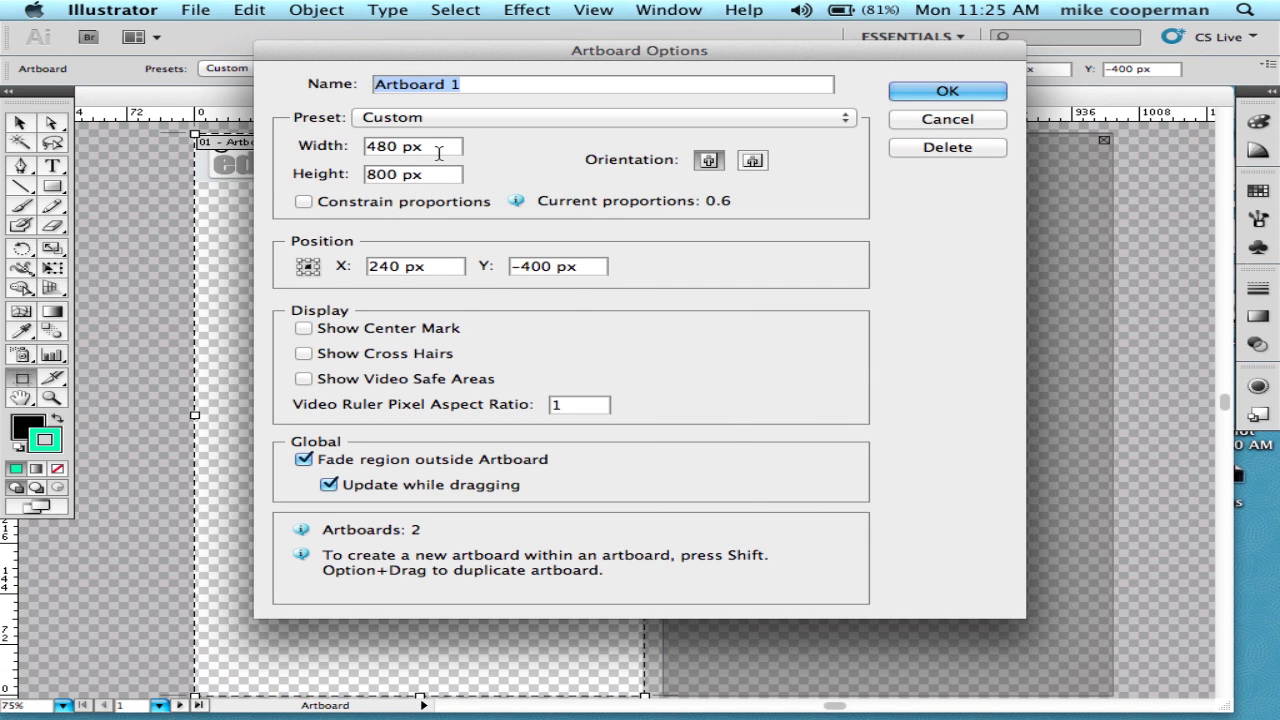
left_click(385, 150)
left_click(442, 180)
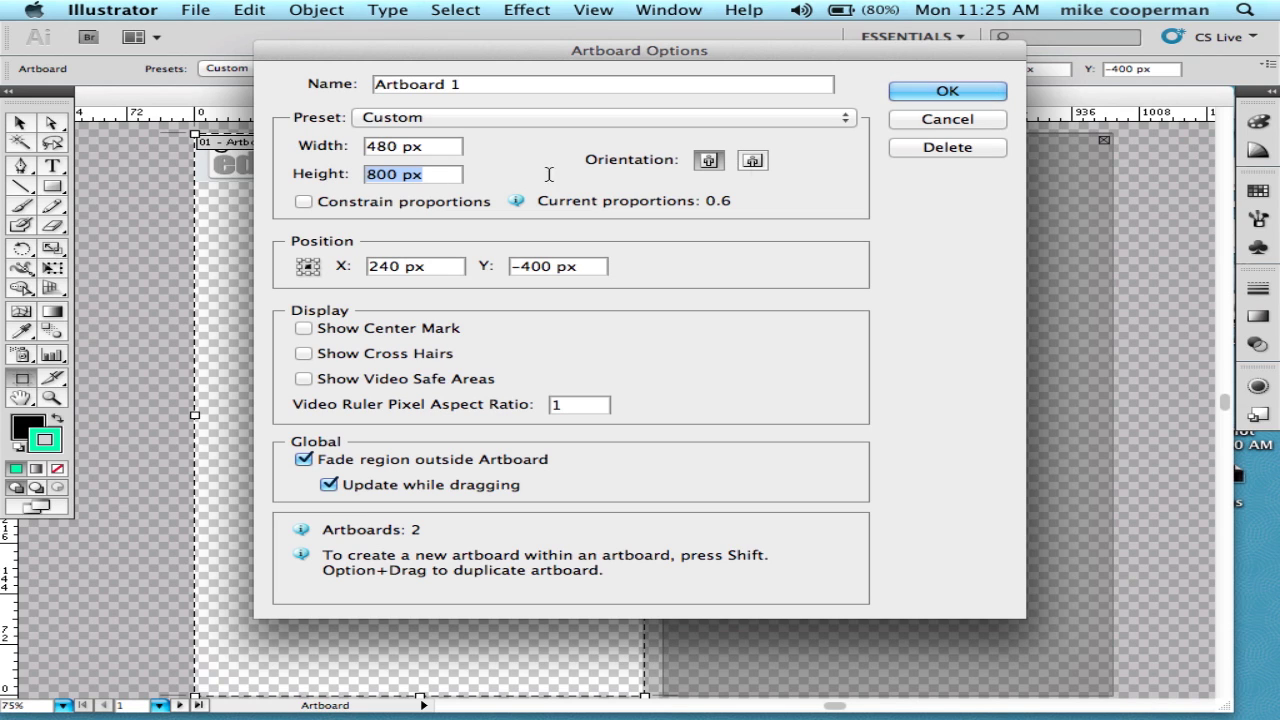
left_click(945, 119)
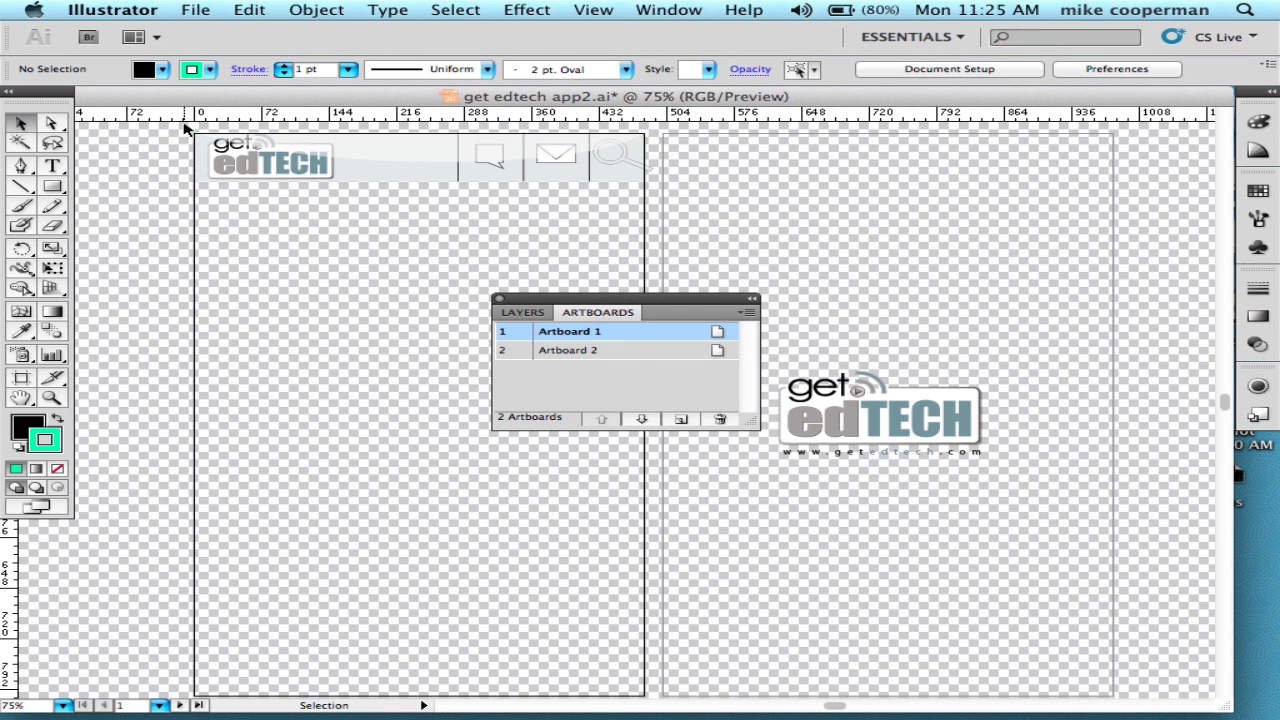
- Select the whole header bar artwork on Artboard 1, including the logo and three icons, and copy it
left_click_drag(172, 131, 712, 197)
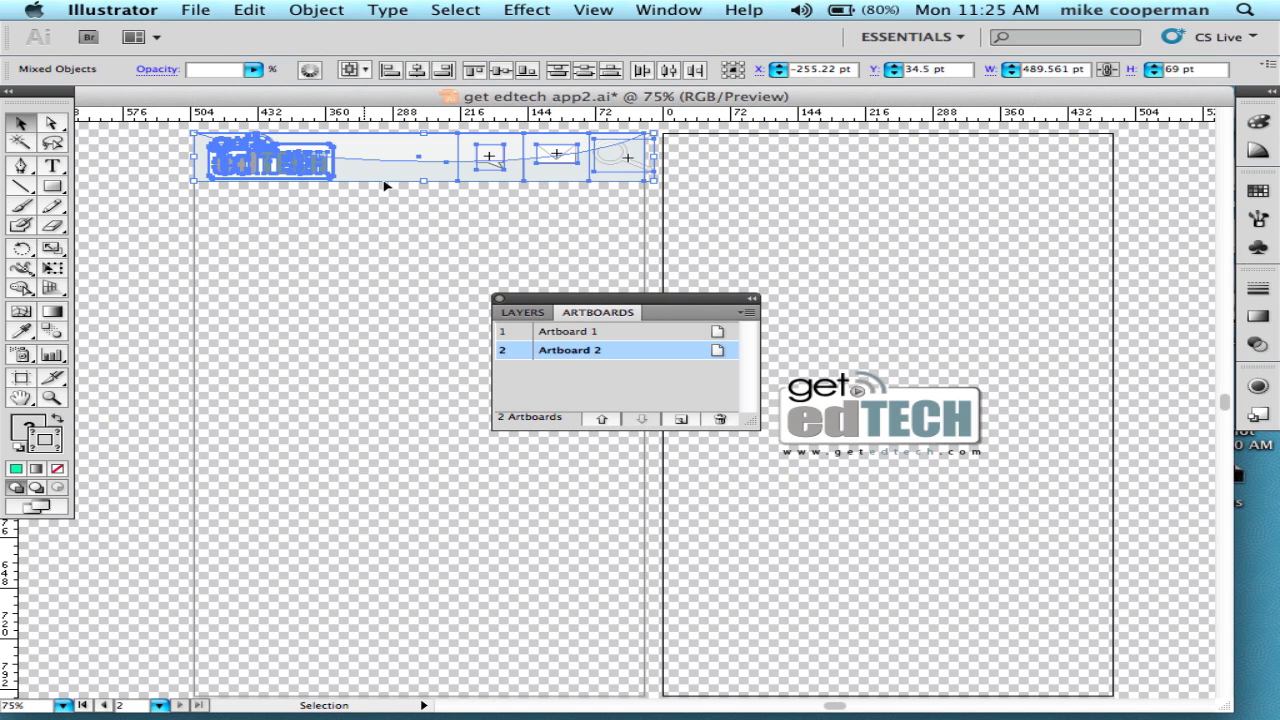
key("a")
key("v")
- Switch to Flash and create an ActionScript 3.0 document with a stage 480 px wide and 800 px high
mouse_move(330, 716)
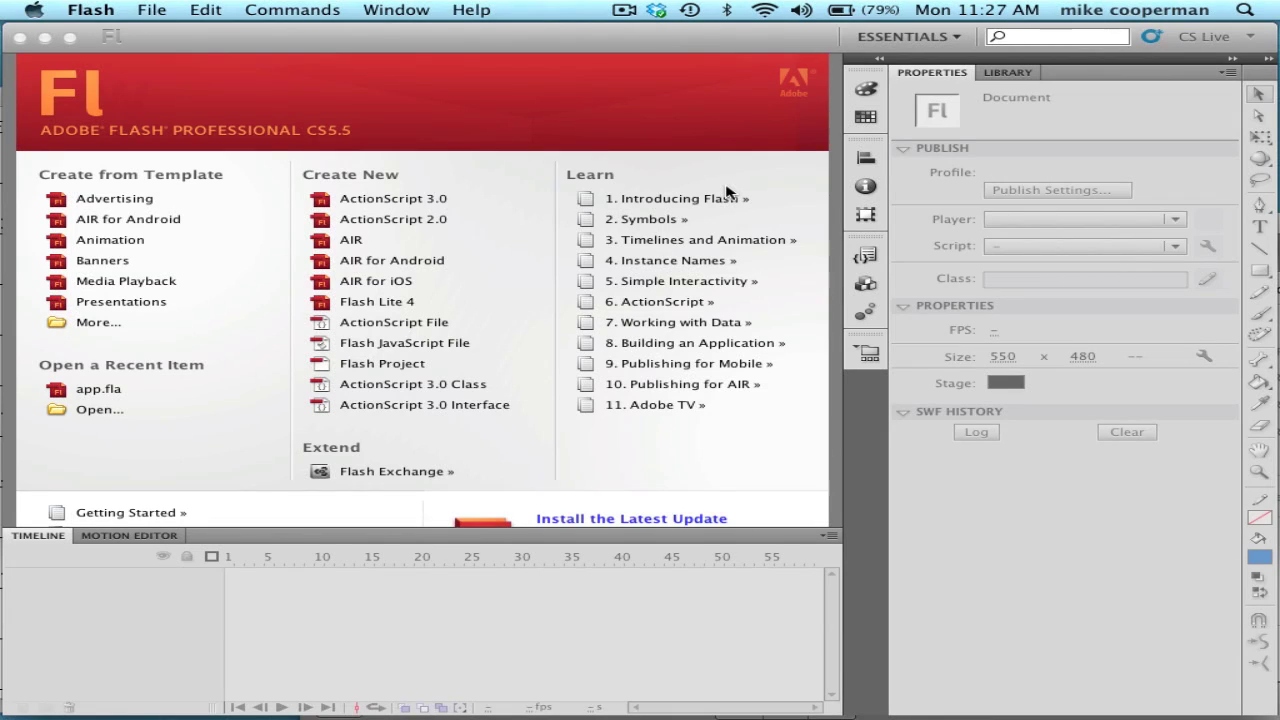
left_click(372, 199)
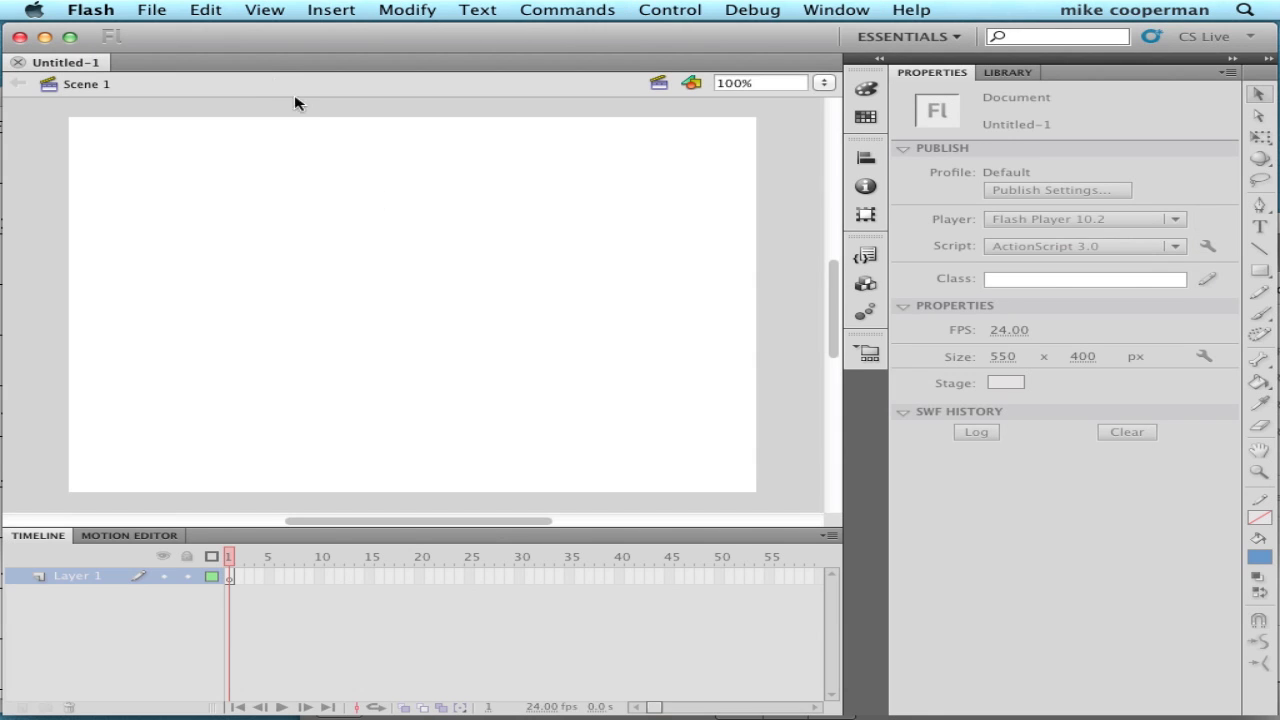
left_click(410, 9)
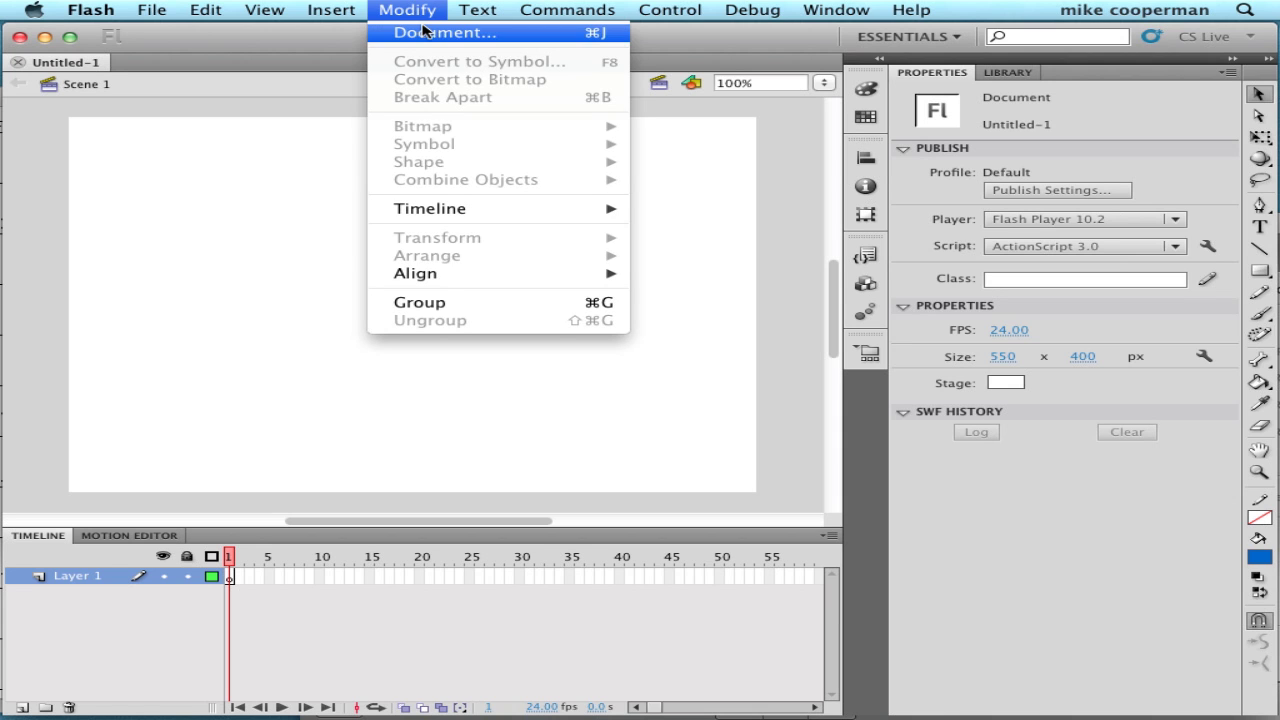
left_click(423, 31)
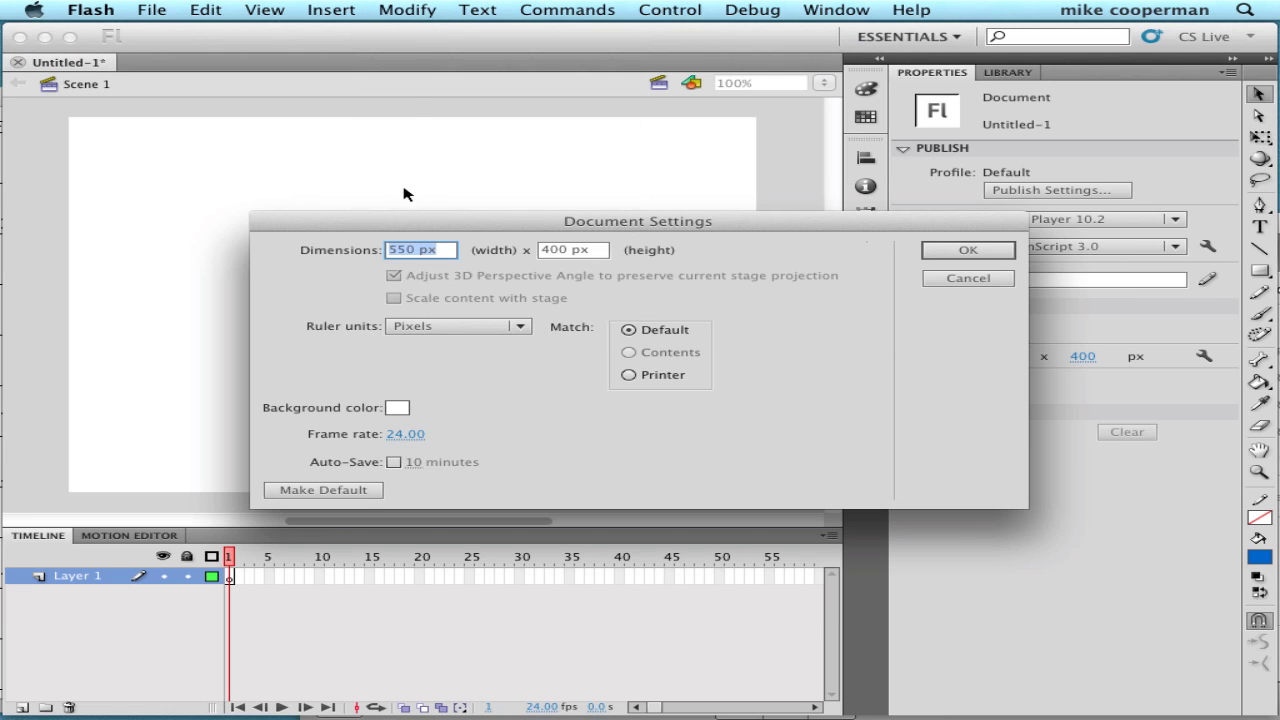
left_click_drag(392, 231, 344, 108)
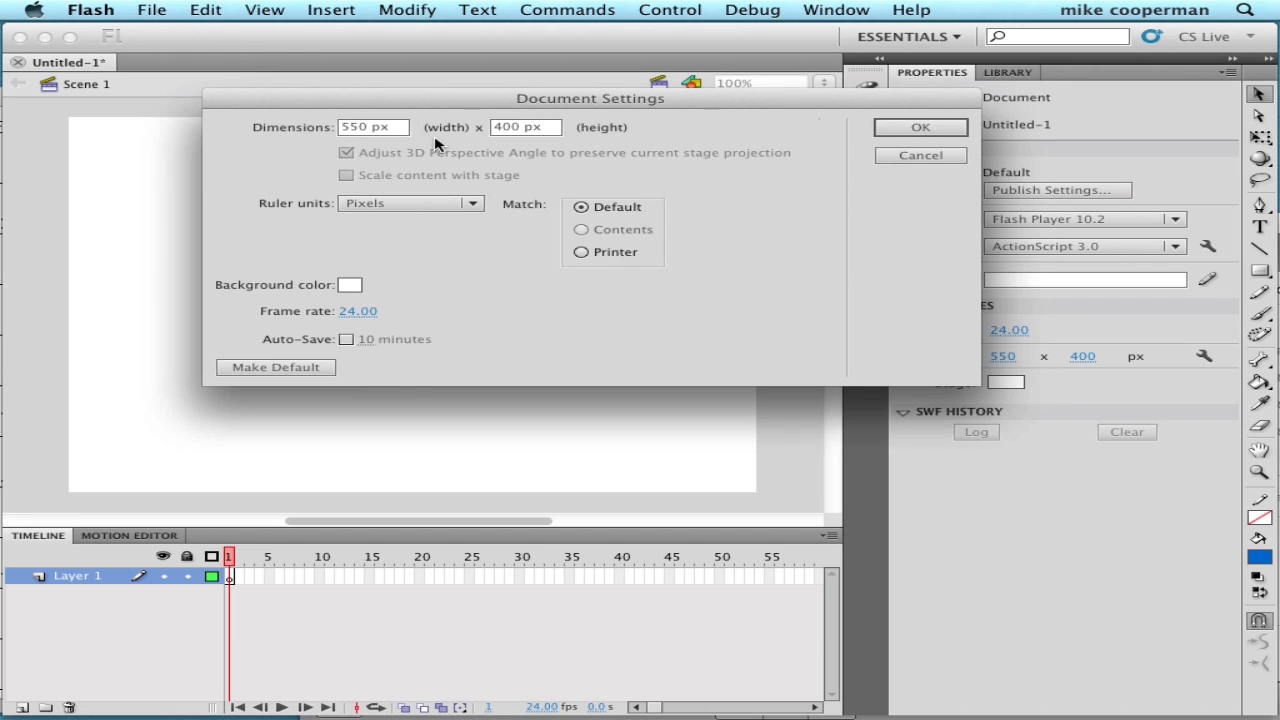
left_click(360, 127)
double_click(358, 128)
type("480")
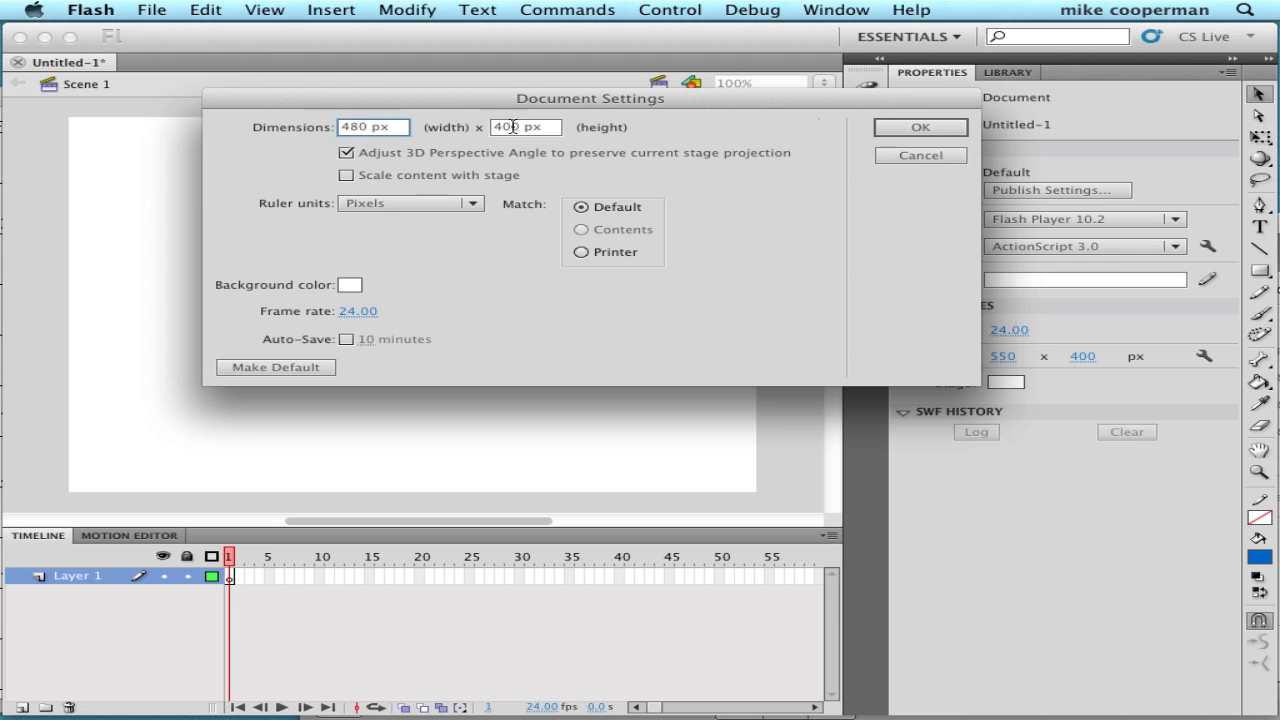
left_click(500, 127)
double_click(500, 127)
type("800")
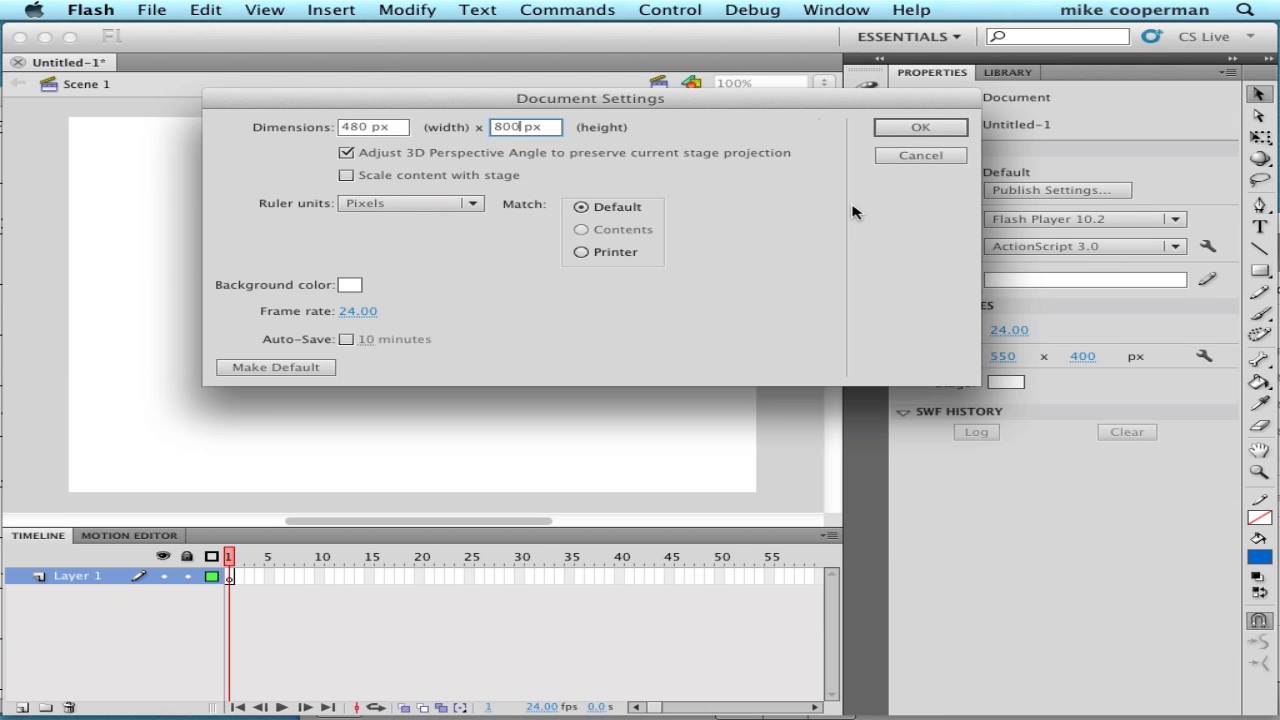
left_click(898, 128)
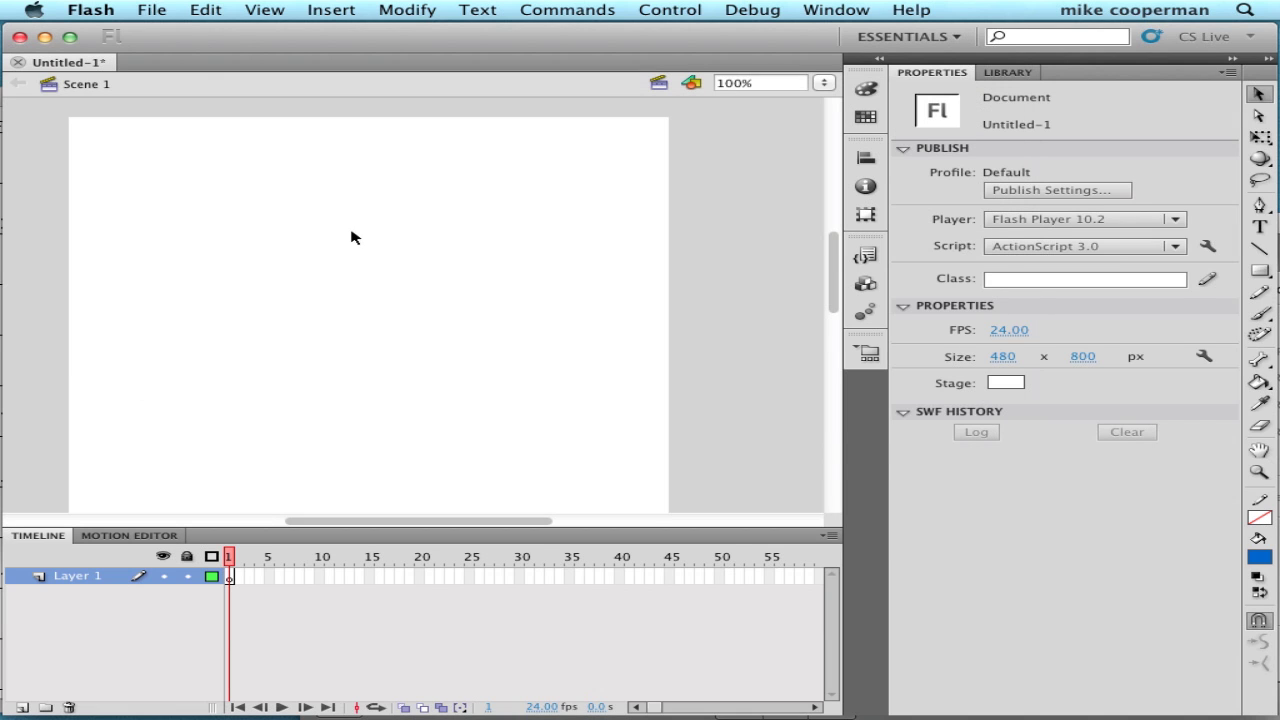
- Save the document on the Desktop as MyApp.fla in Flash CS5.5 Document format
left_click(152, 9)
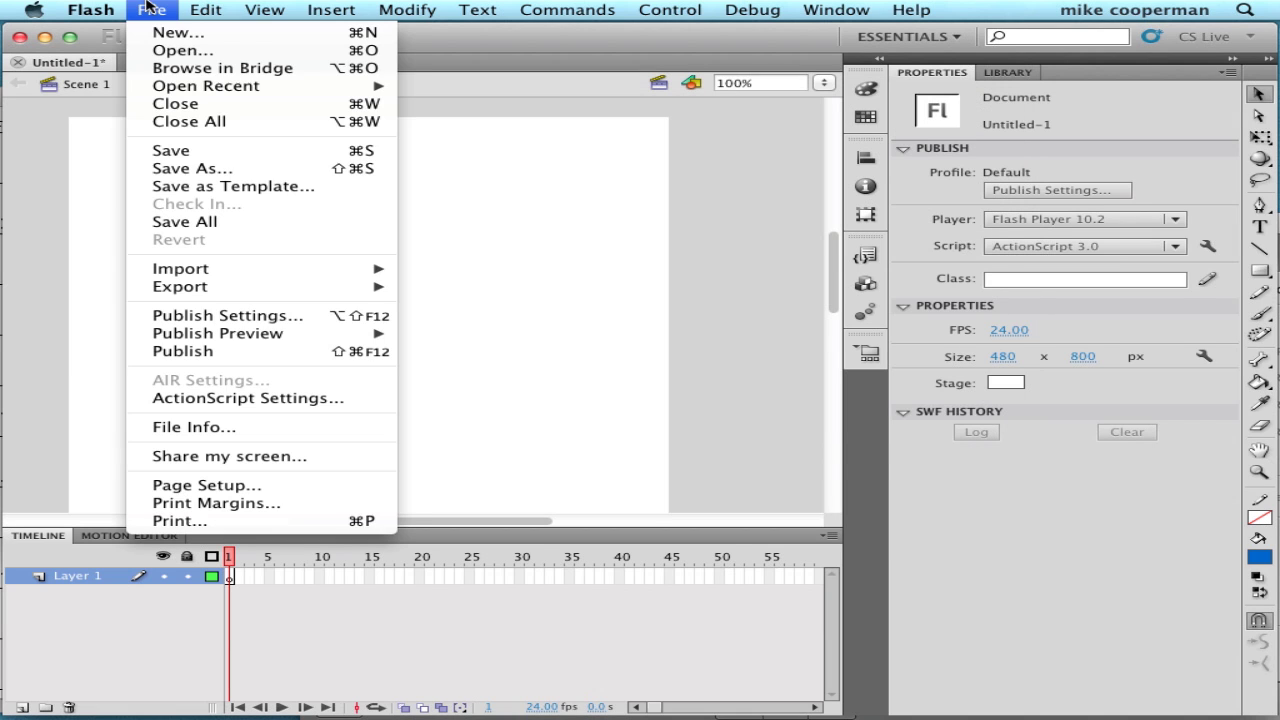
left_click(172, 168)
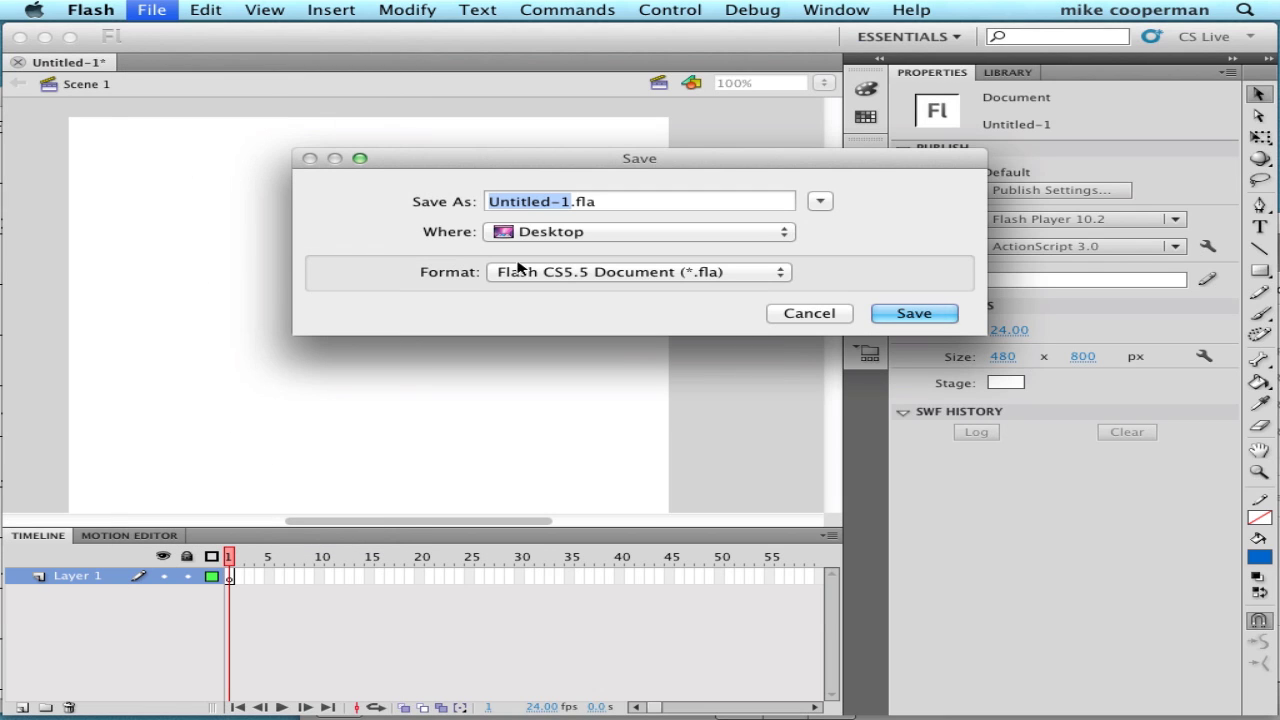
type("as")
key("BackSpace")
key("BackSpace")
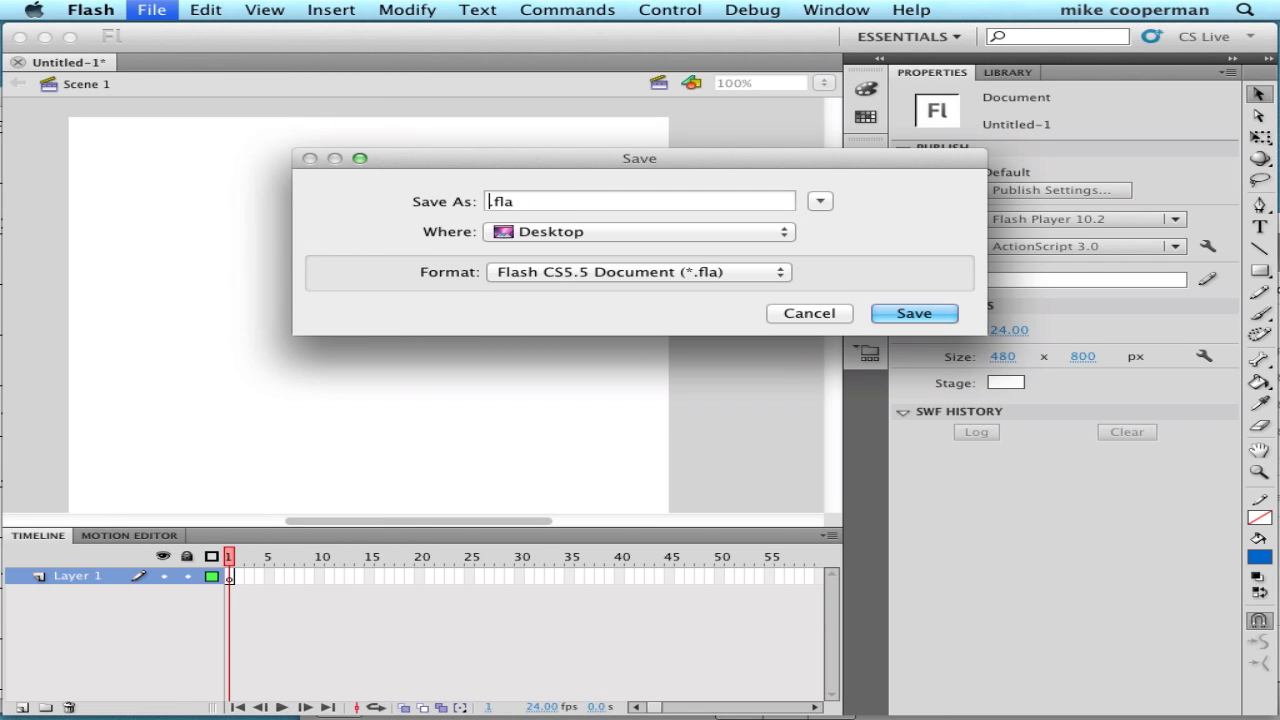
type("MyApp")
key("Return")
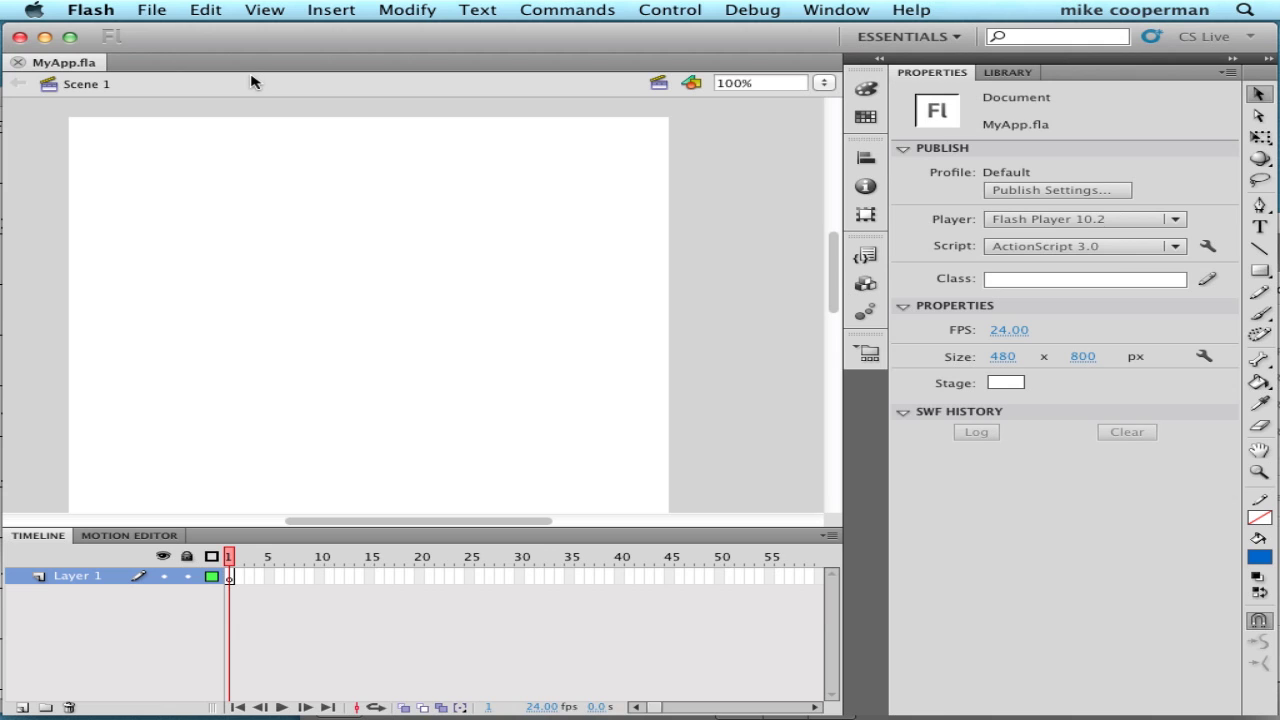
- Paste the header artwork in place using AI File Importer preferences, recommended import settings and maintained layers
left_click(205, 12)
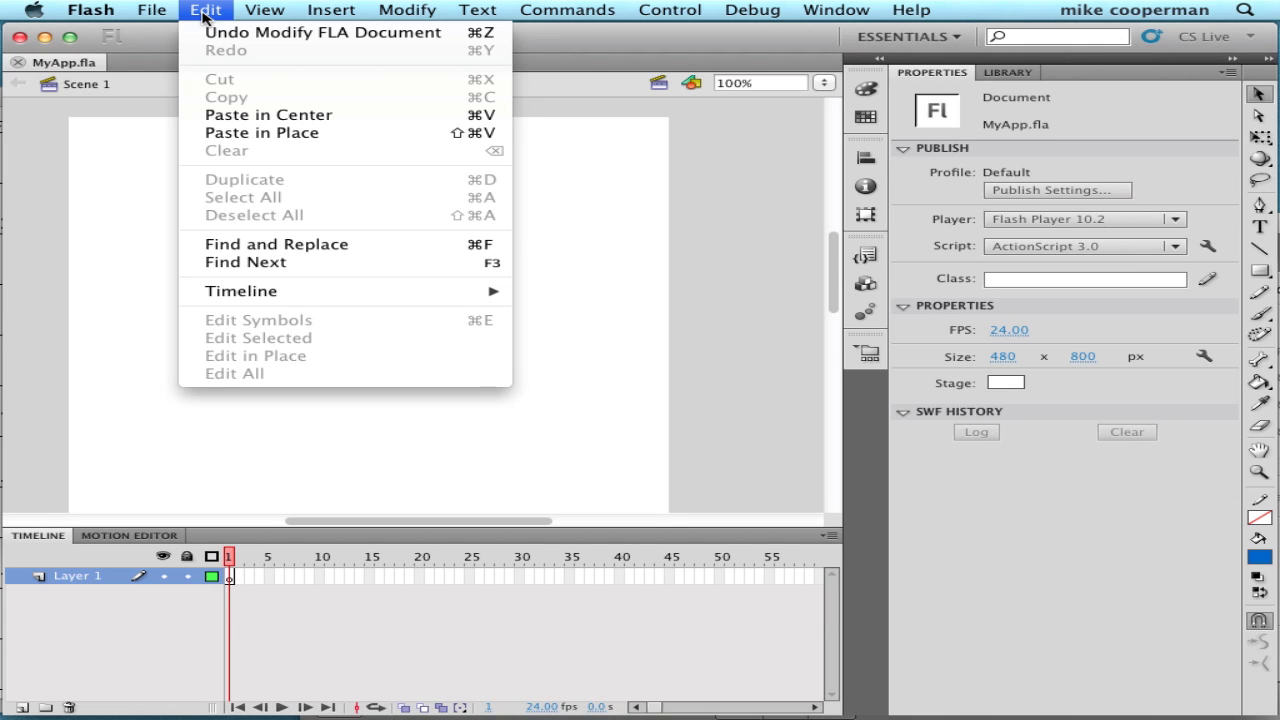
left_click(251, 137)
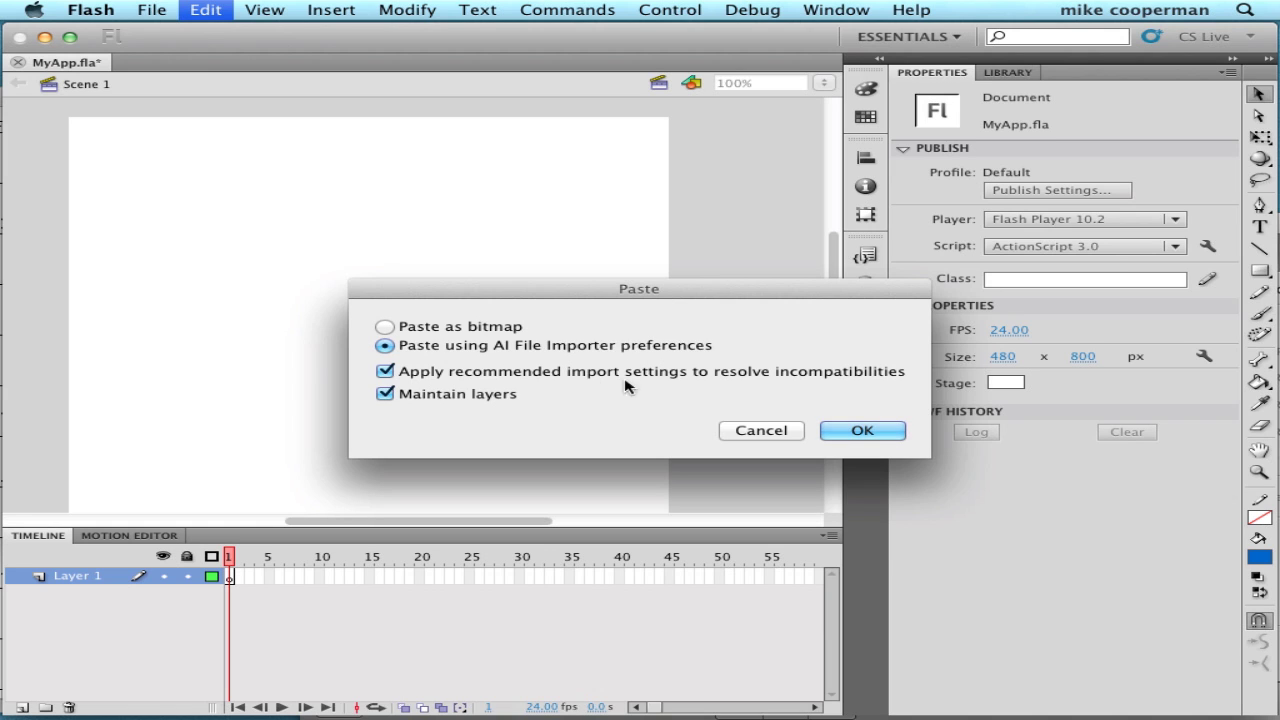
left_click(862, 432)
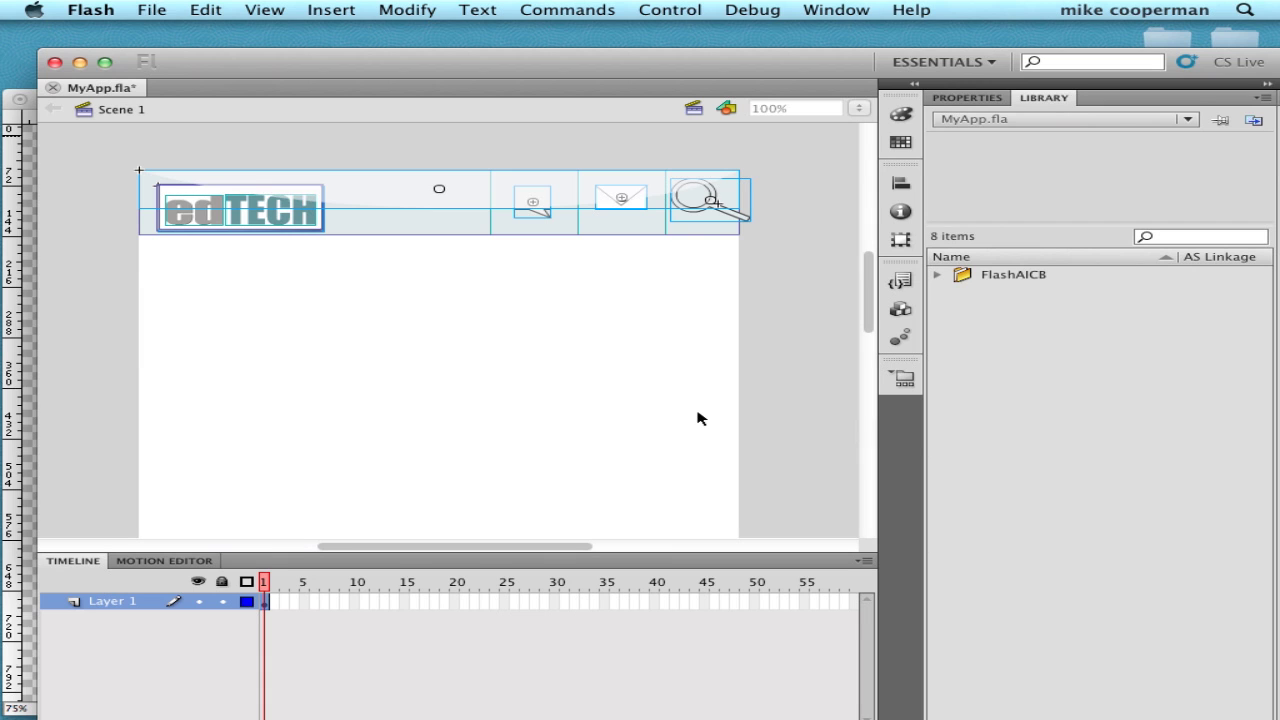
left_click_drag(756, 74, 740, 72)
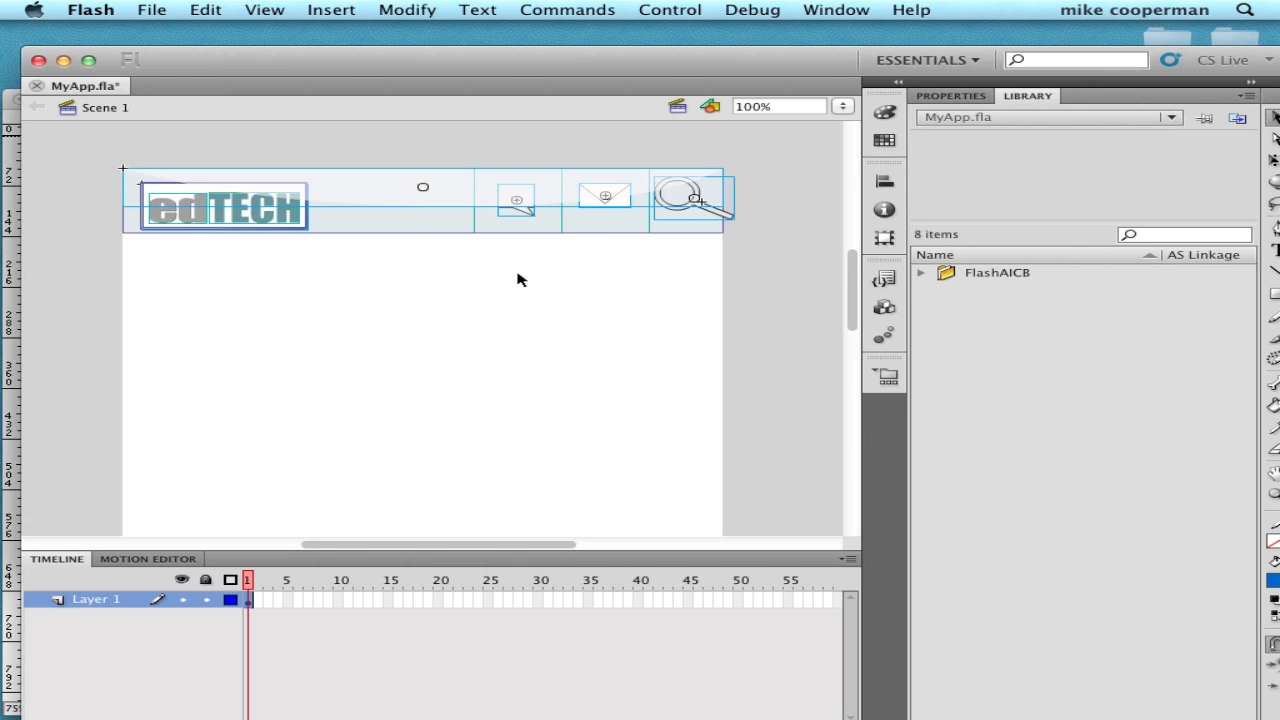
- Rename Layer 1, which holds the pasted header artwork, to Interface
scroll(432, 372, "down", 3)
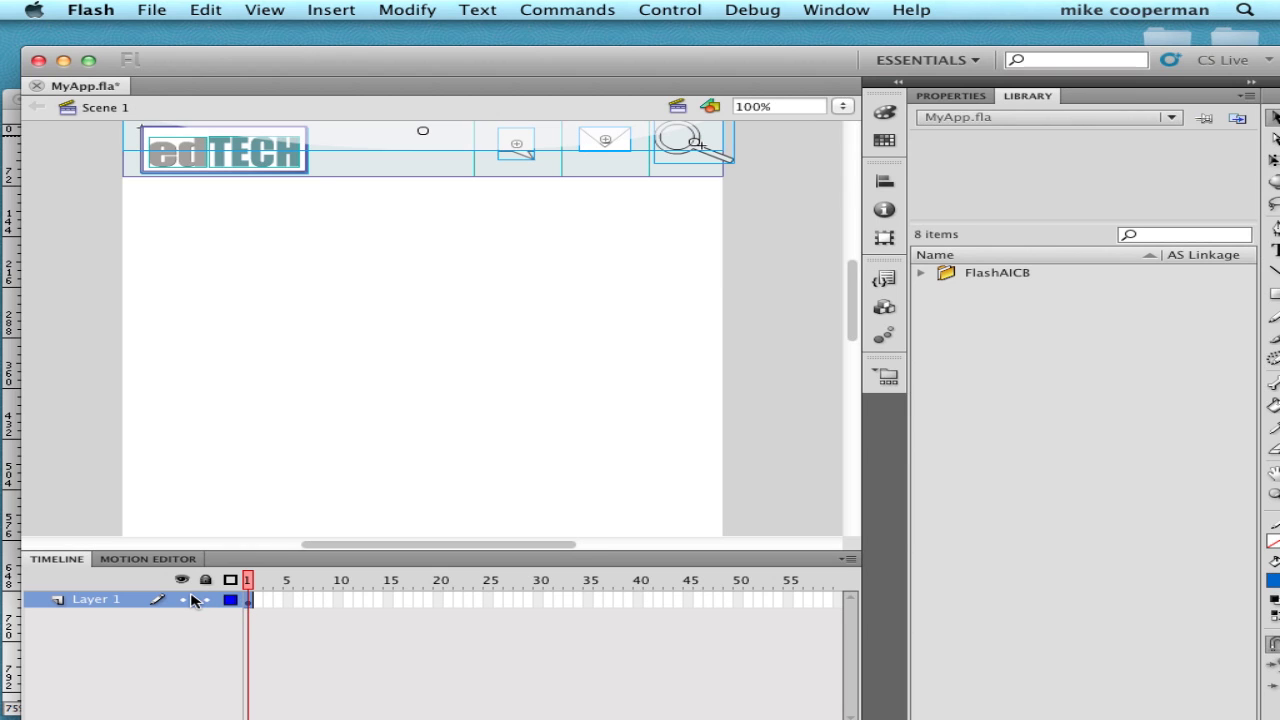
double_click(95, 605)
type("Inte")
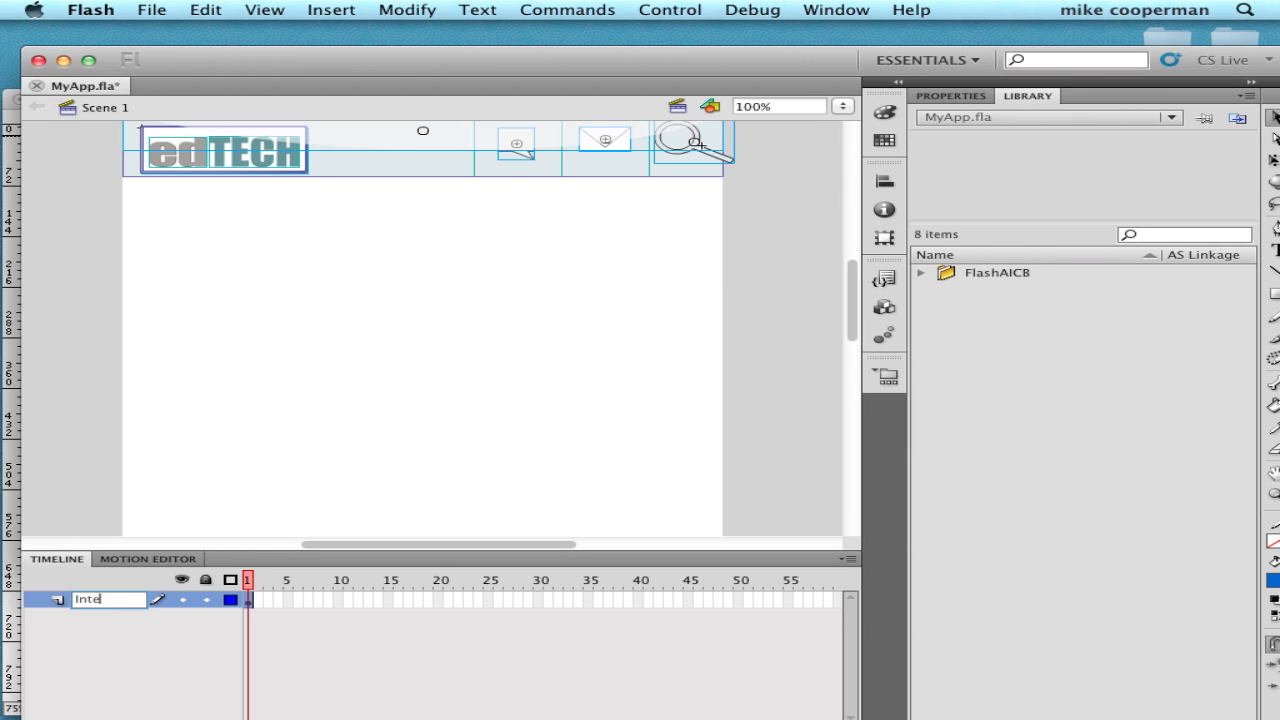
type("rface")
key("Return")
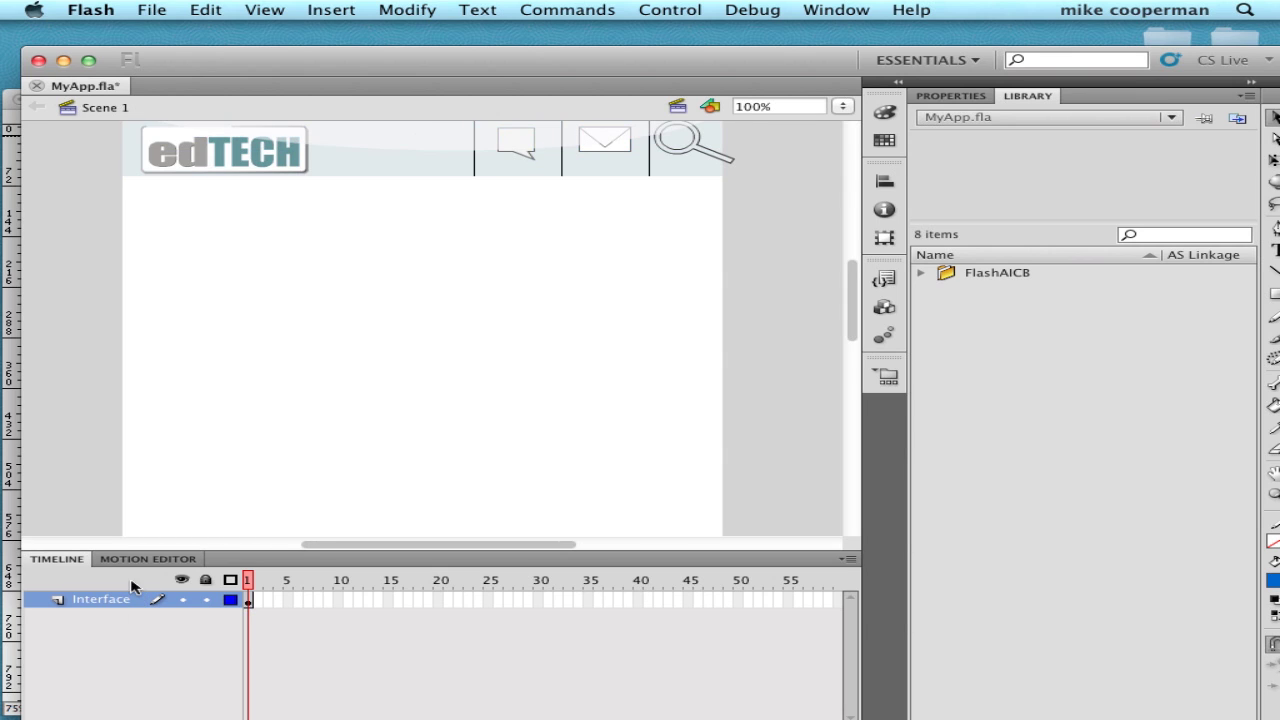
scroll(203, 210, "up", 1)
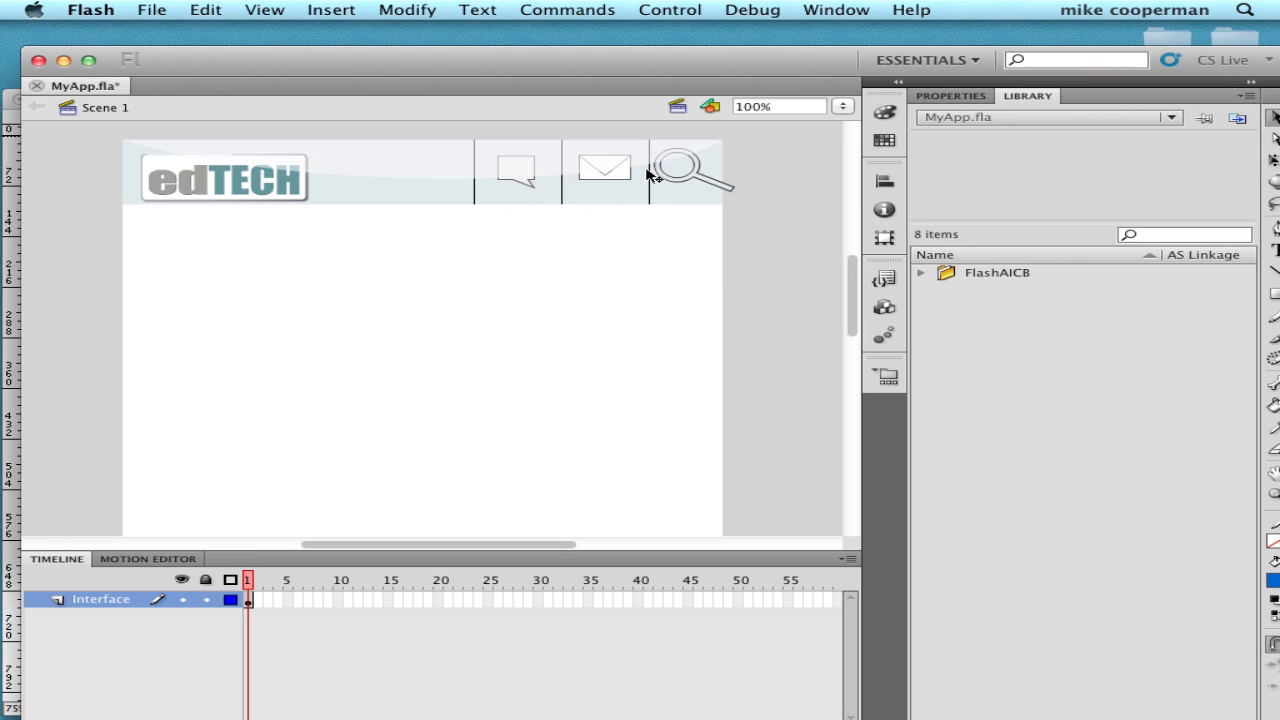
scroll(437, 372, "down", 1)
scroll(437, 372, "up", 2)
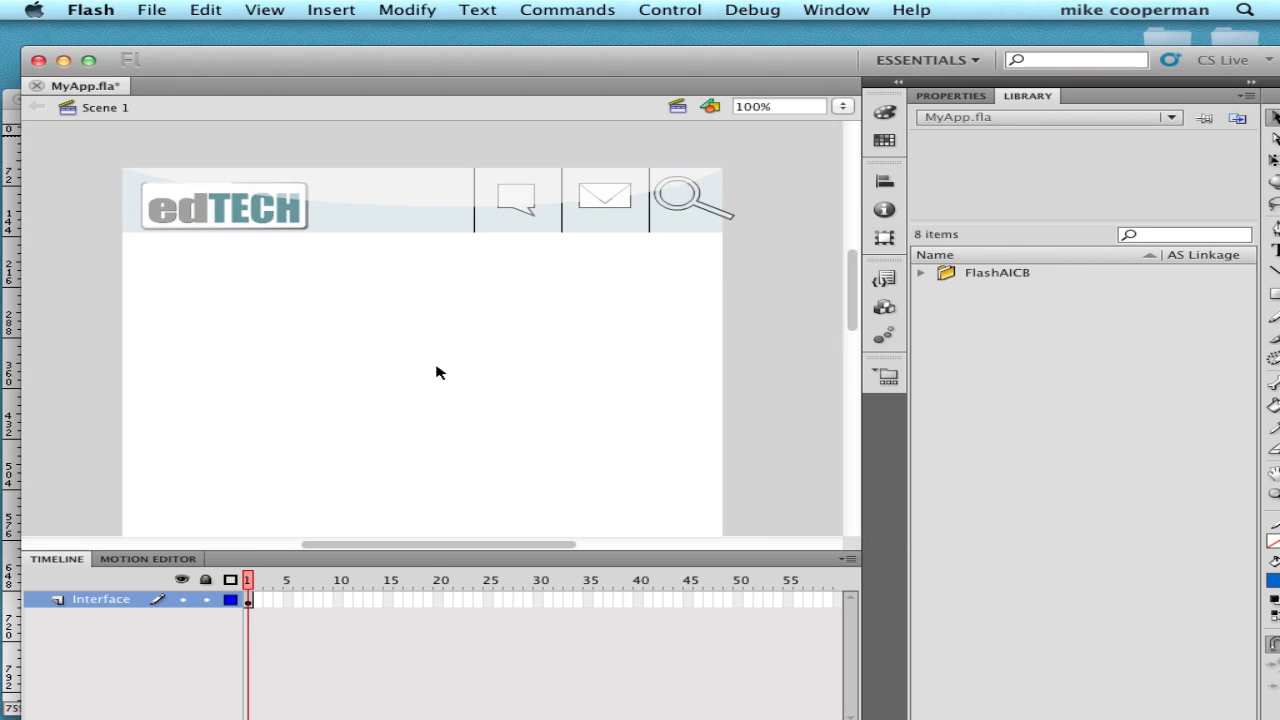
scroll(437, 372, "down", 1)
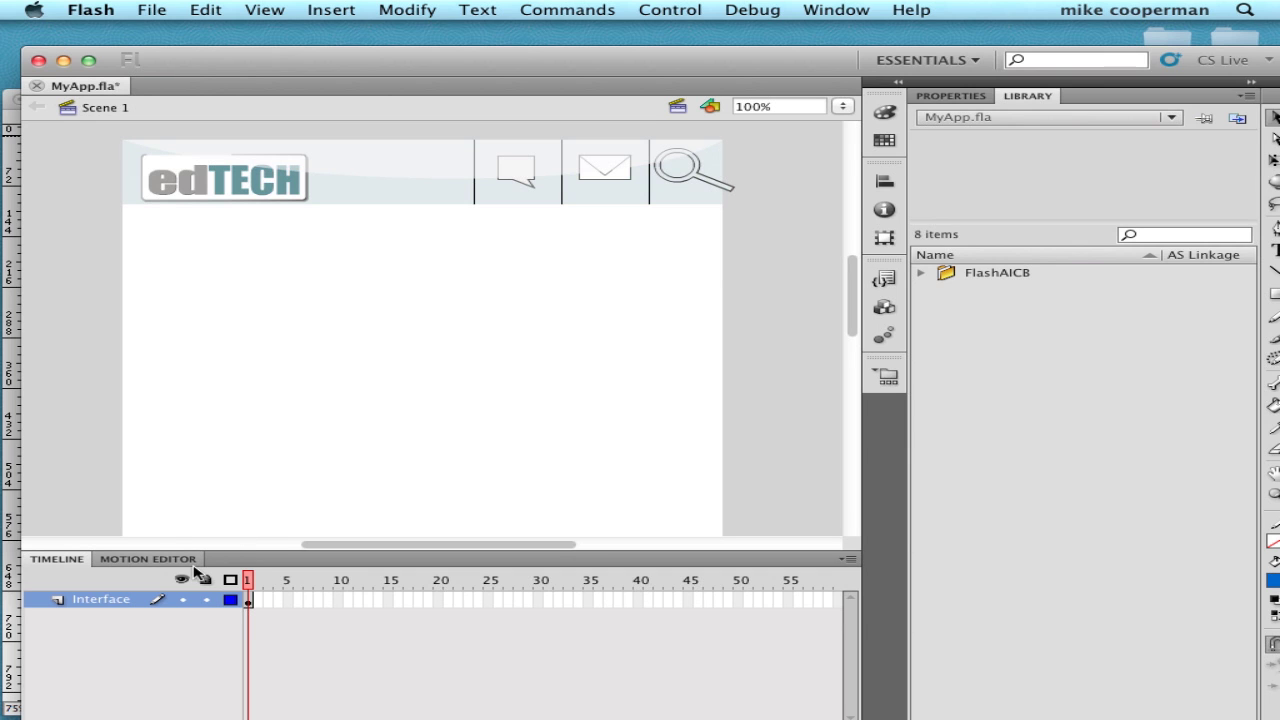
scroll(286, 466, "up", 2)
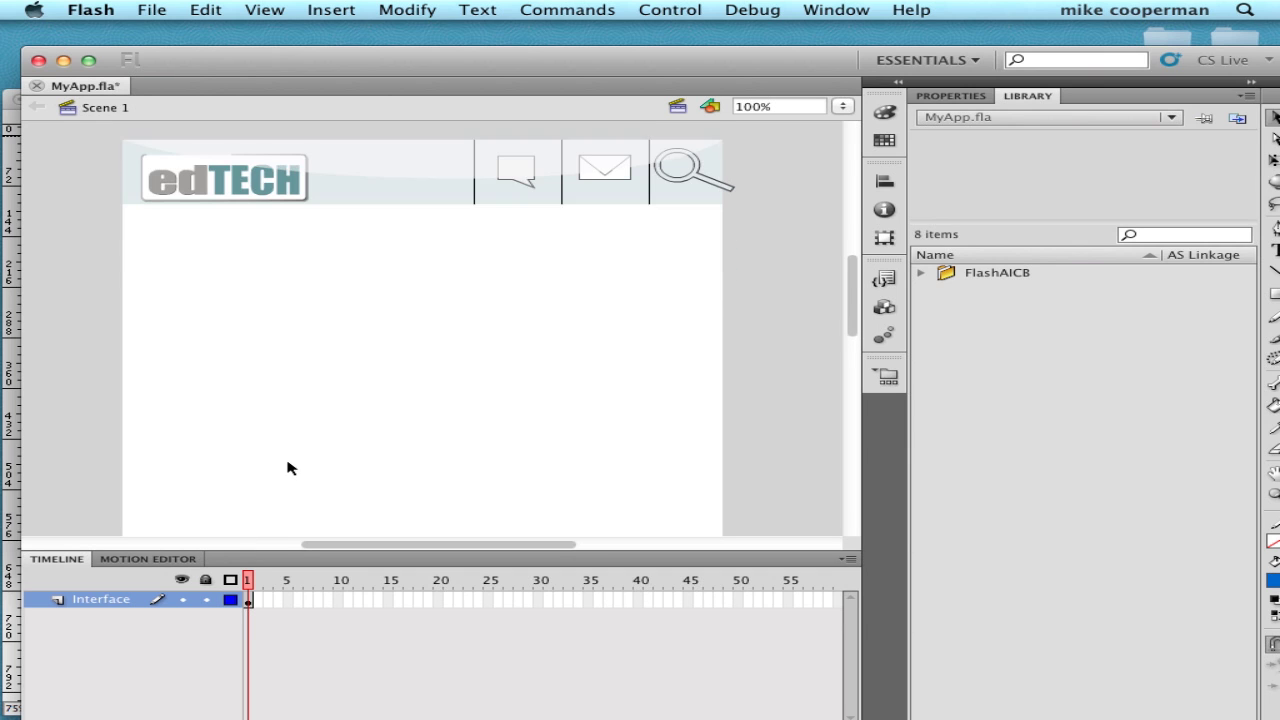
scroll(286, 466, "down", 3)
- Add a new layer above Interface and name it SCR_Messages
left_click_drag(396, 62, 386, 10)
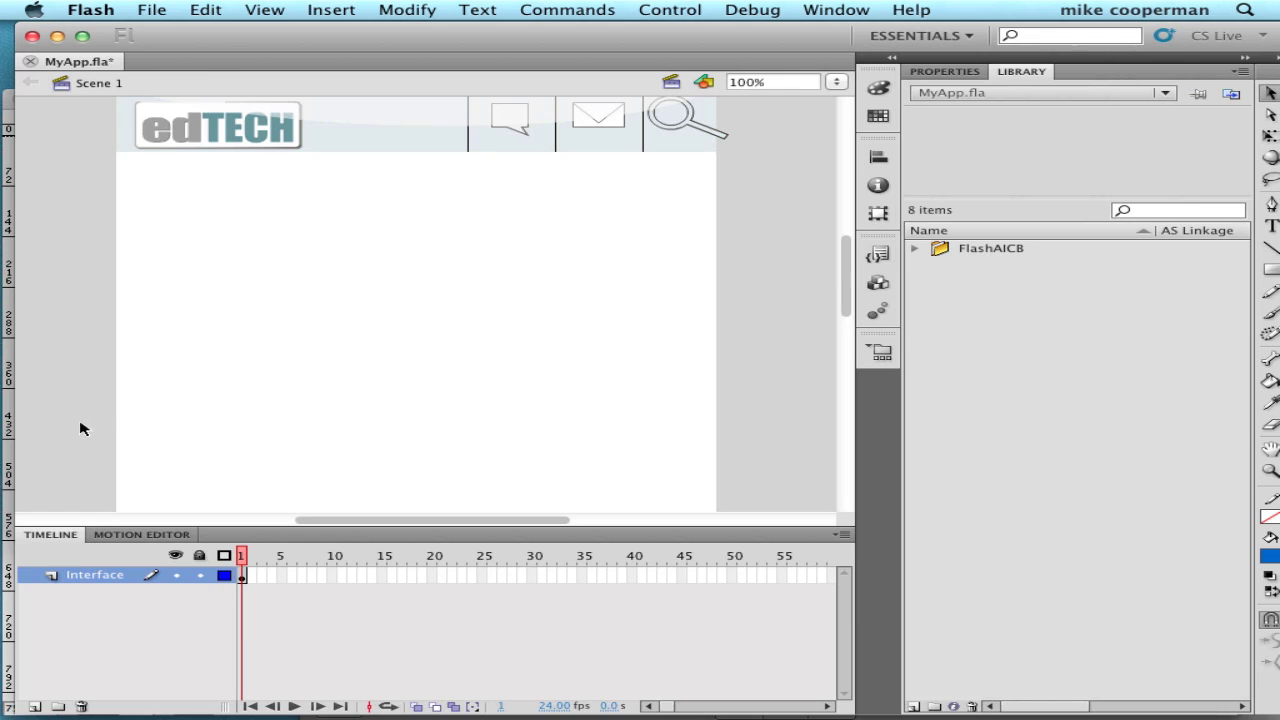
left_click(35, 707)
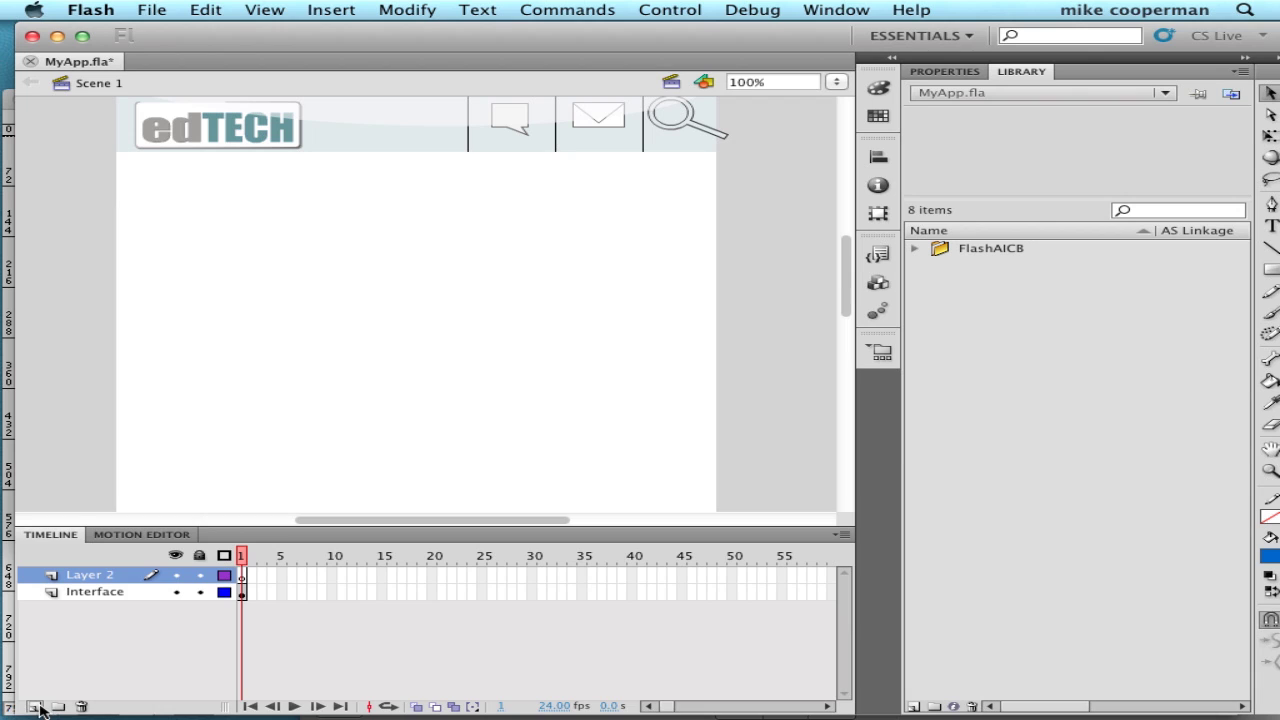
double_click(85, 576)
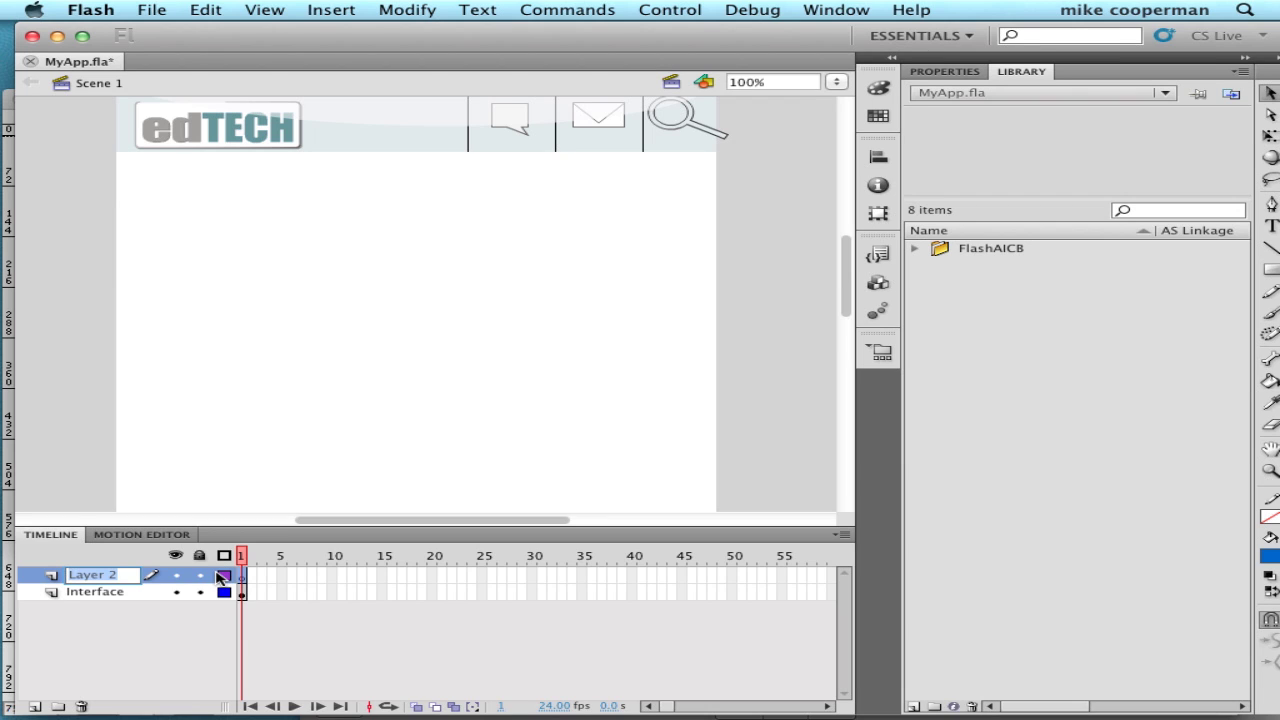
type("SCR")
type("_")
type("Messages")
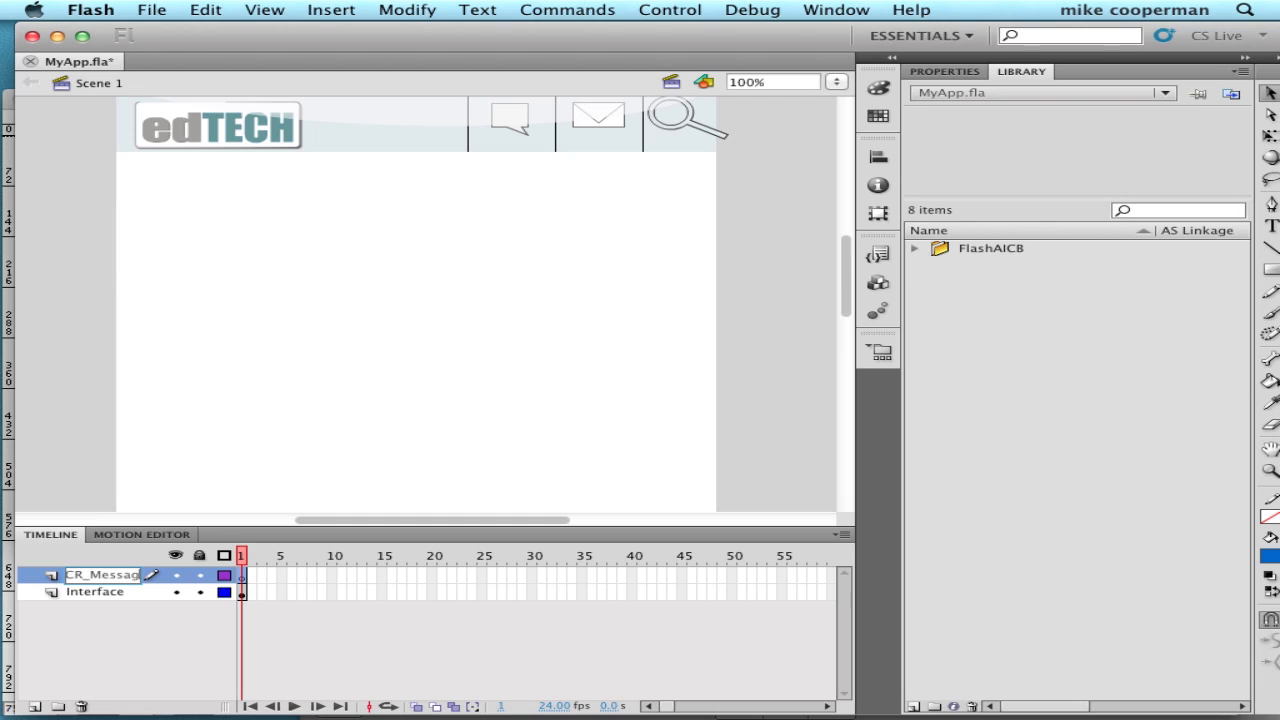
key("Return")
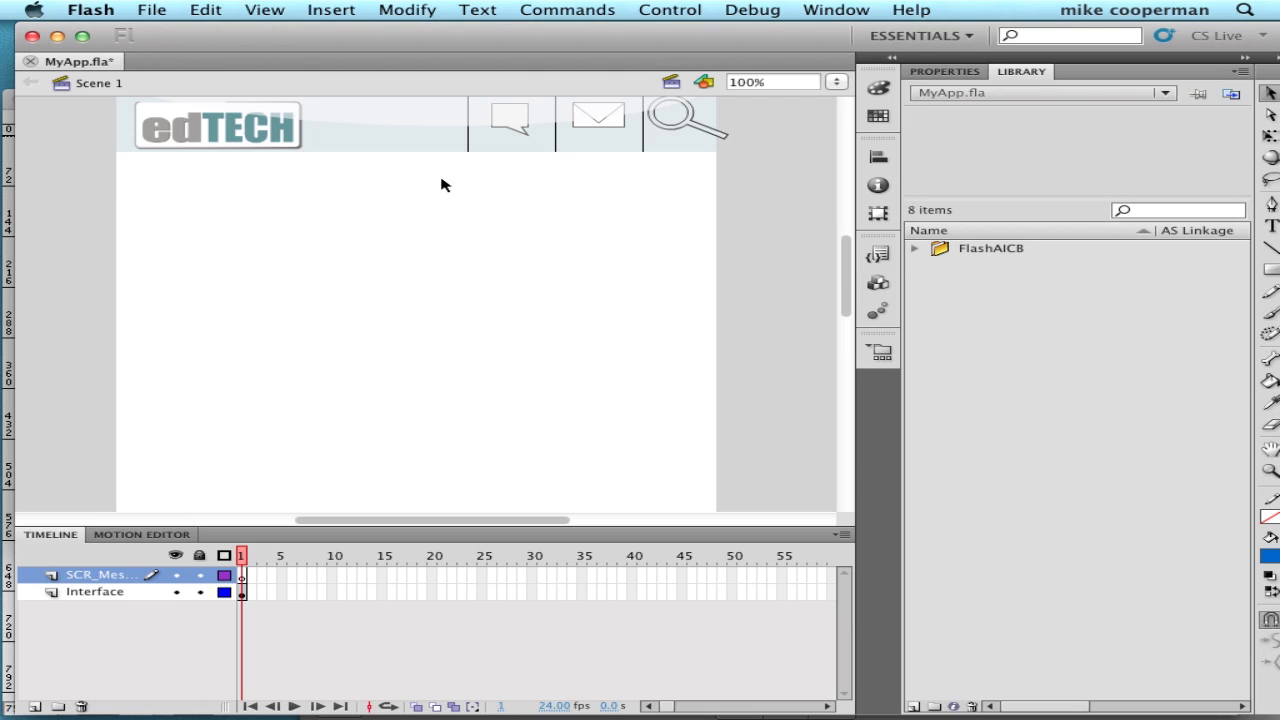
- Add a new layer above SCR_Messages and name it SCR_Email
left_click(37, 708)
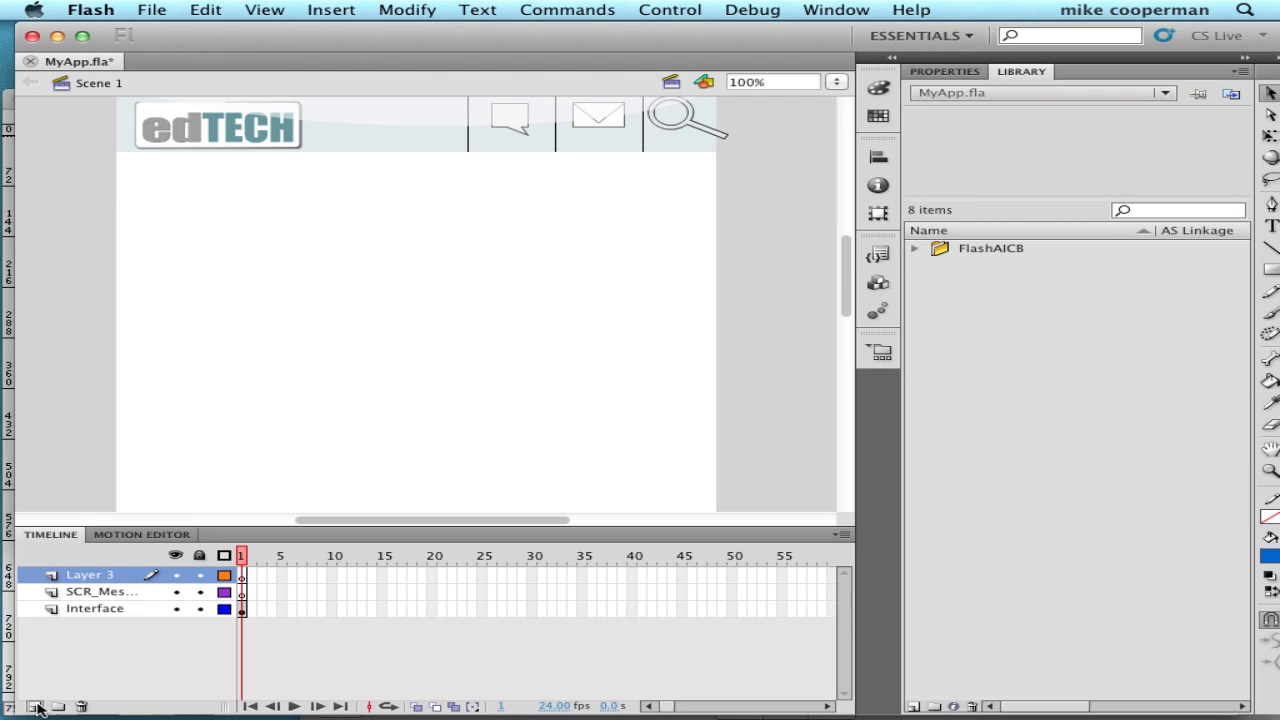
double_click(100, 575)
type("SCR_")
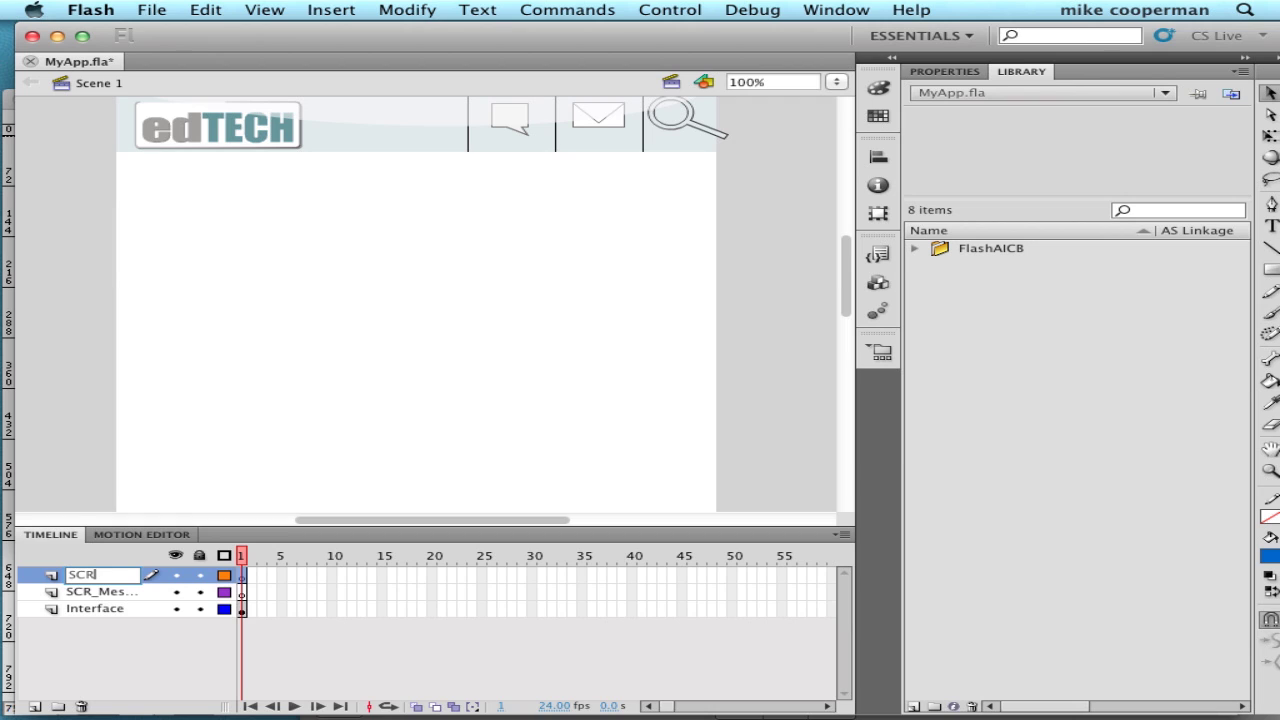
type("Email")
key("Return")
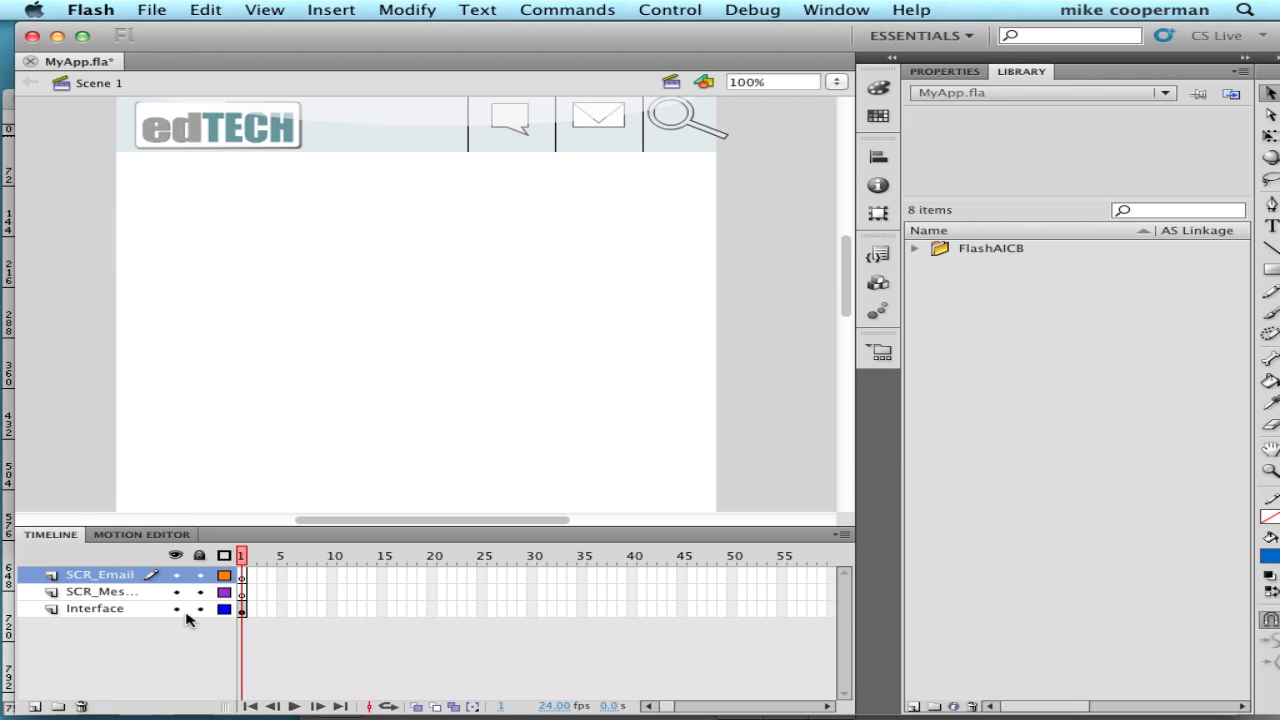
- Add a new layer above SCR_Email and name it SCR_Search
left_click(35, 707)
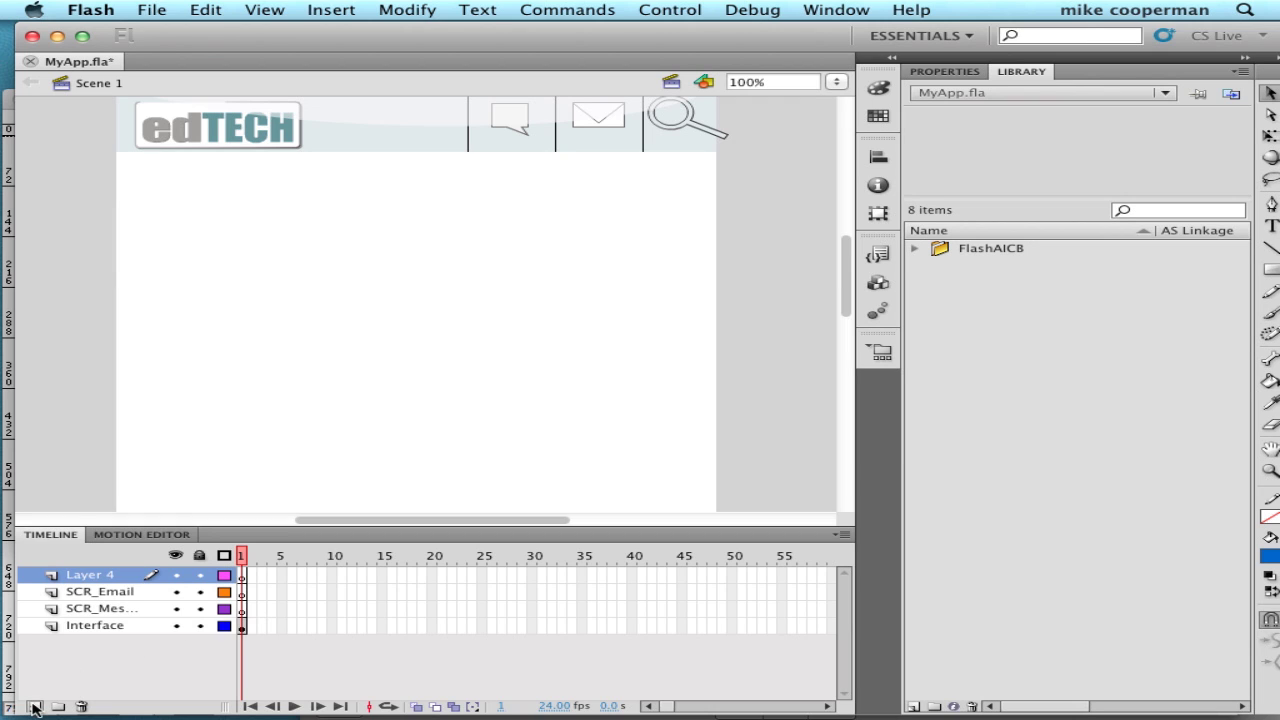
double_click(87, 577)
type("SCR")
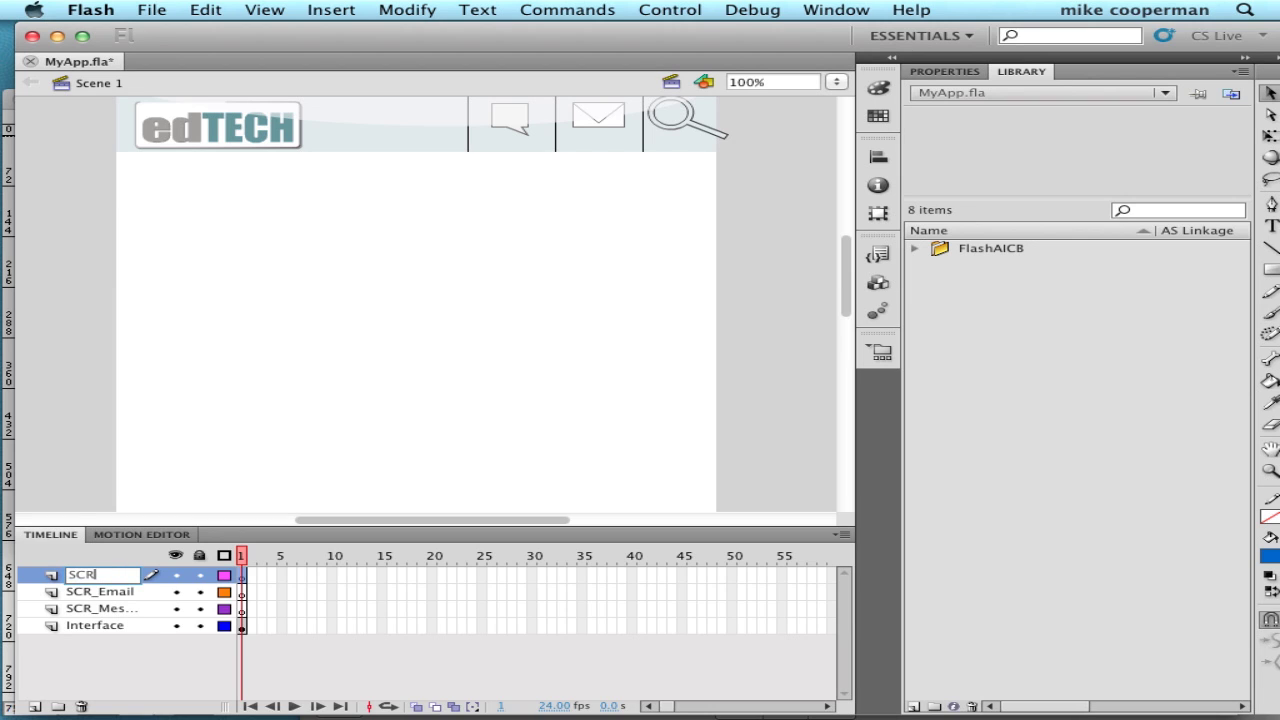
type("_Search")
key("Return")
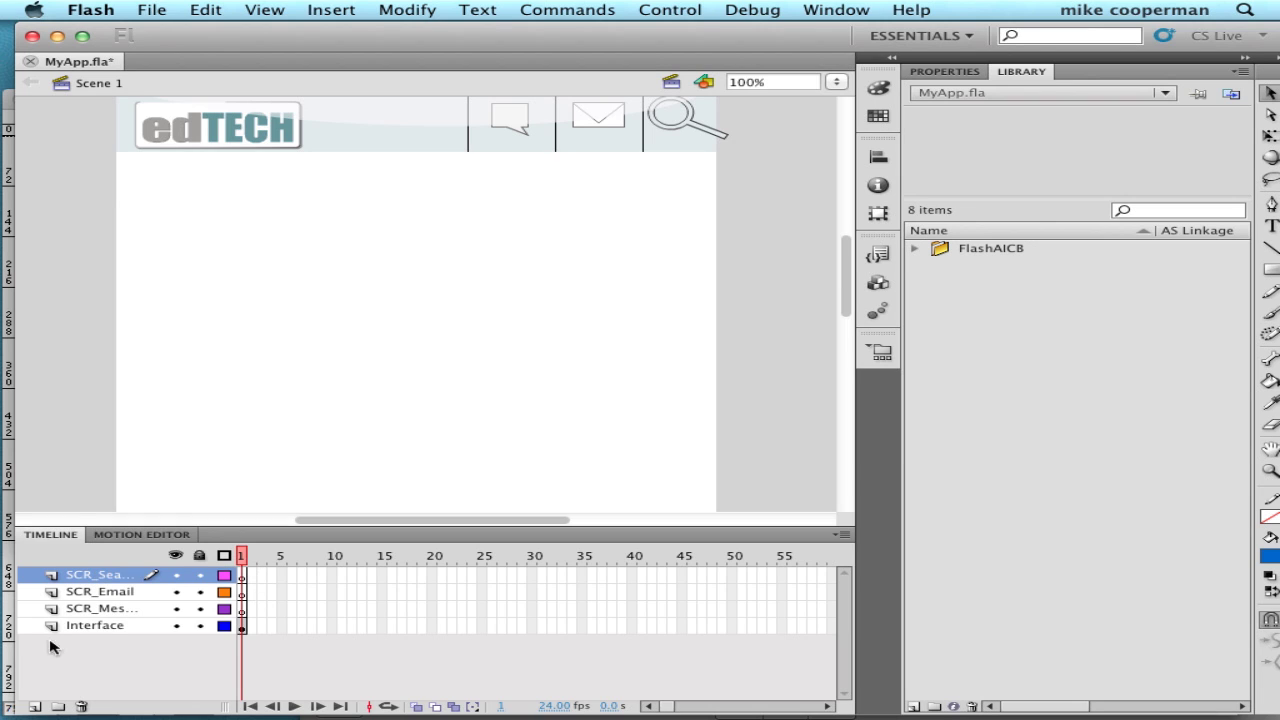
- Add a new layer at the top of the layer stack and name it SCR_Home
left_click(34, 706)
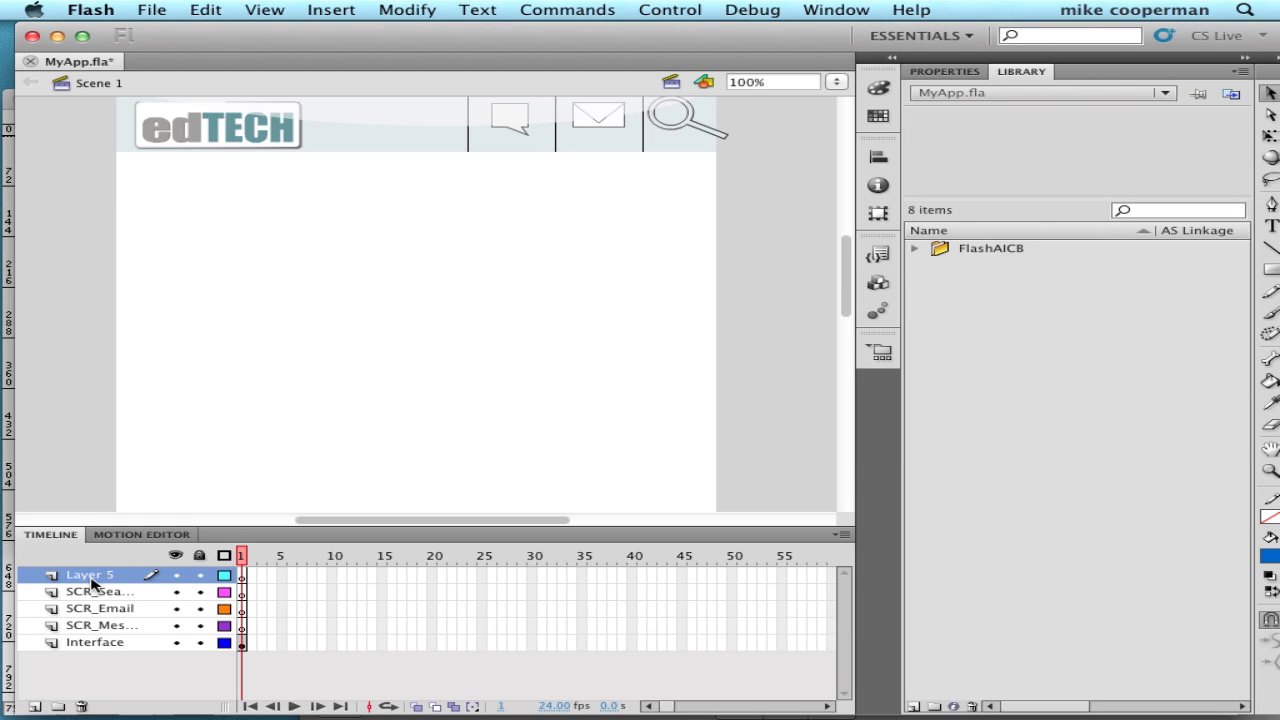
double_click(92, 576)
type("SCR_Home")
key("Return")
left_click(226, 575)
left_click(223, 575)
left_click(243, 646)
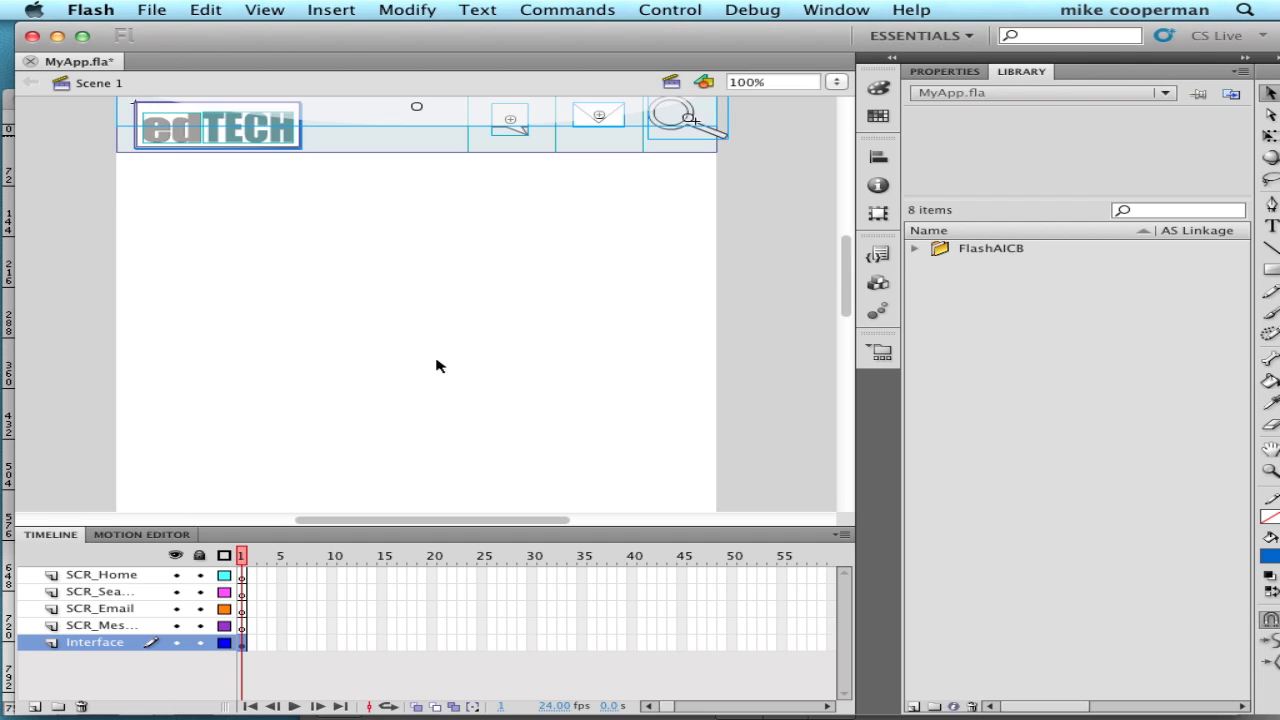
left_click(518, 169)
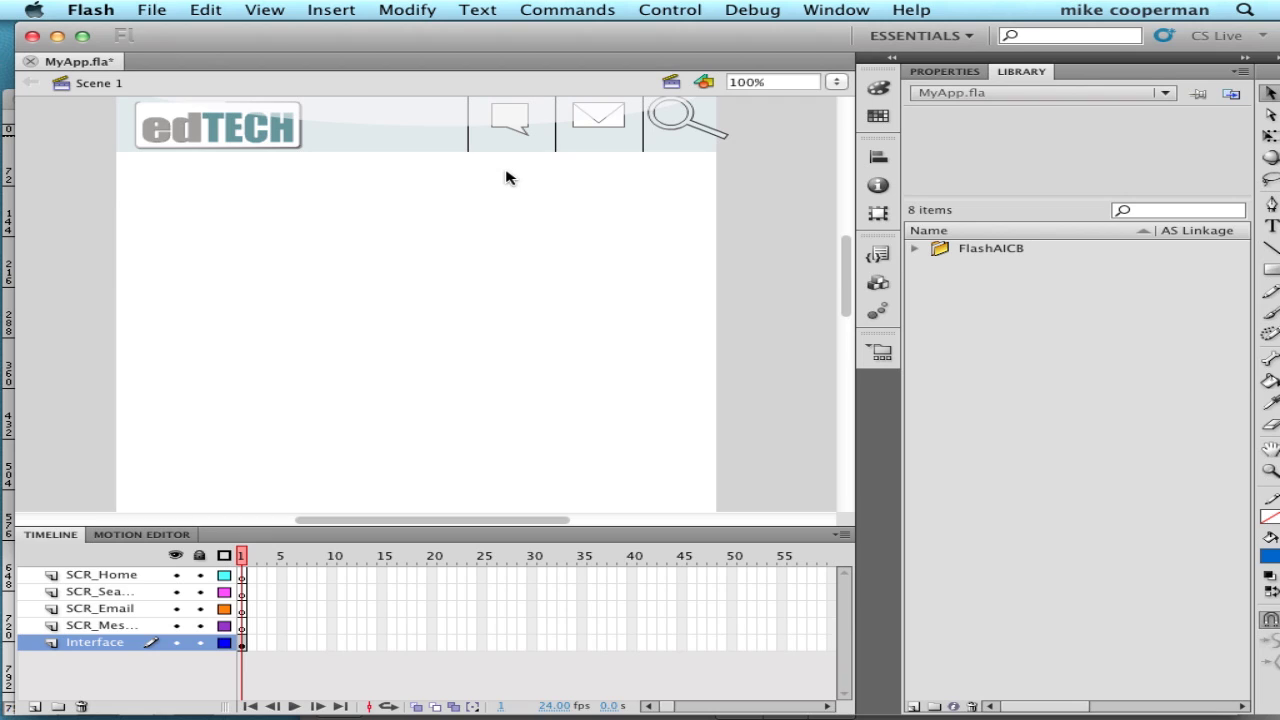
- Insert a blank keyframe at frame 10 of the SCR_Messages layer and compare frames 1 and 10 with the playhead
left_click(333, 576)
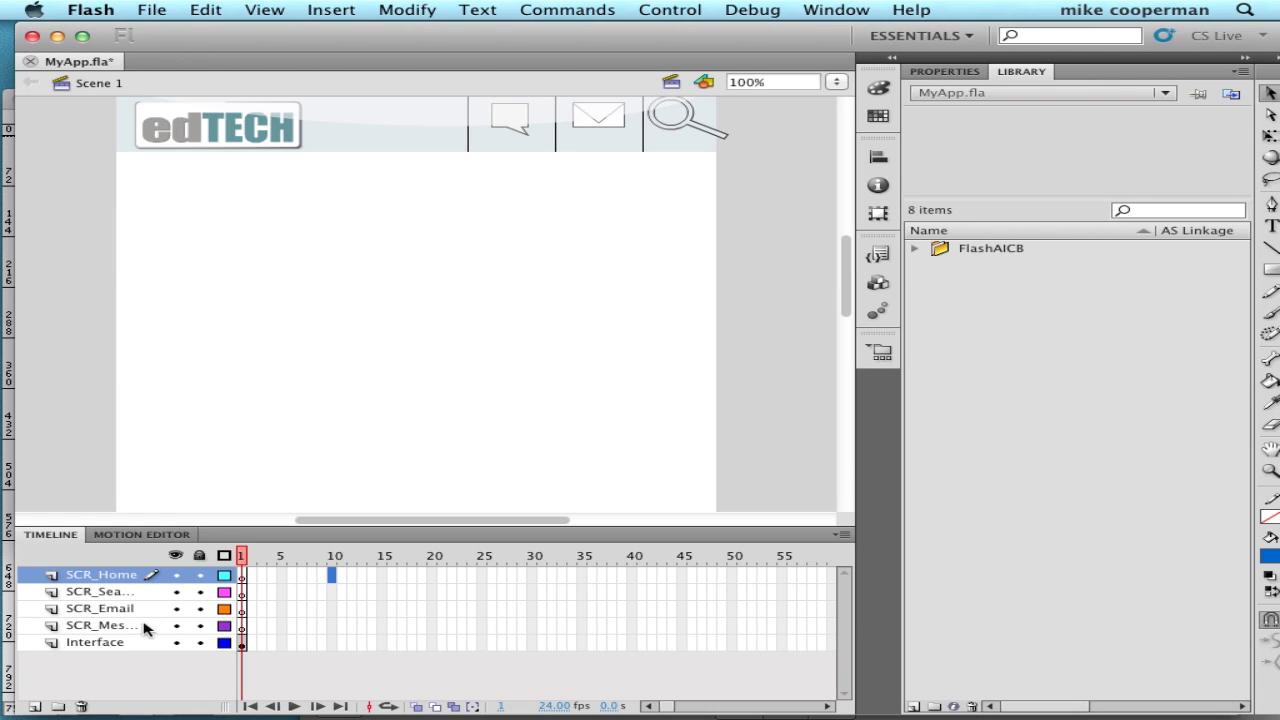
left_click(333, 626)
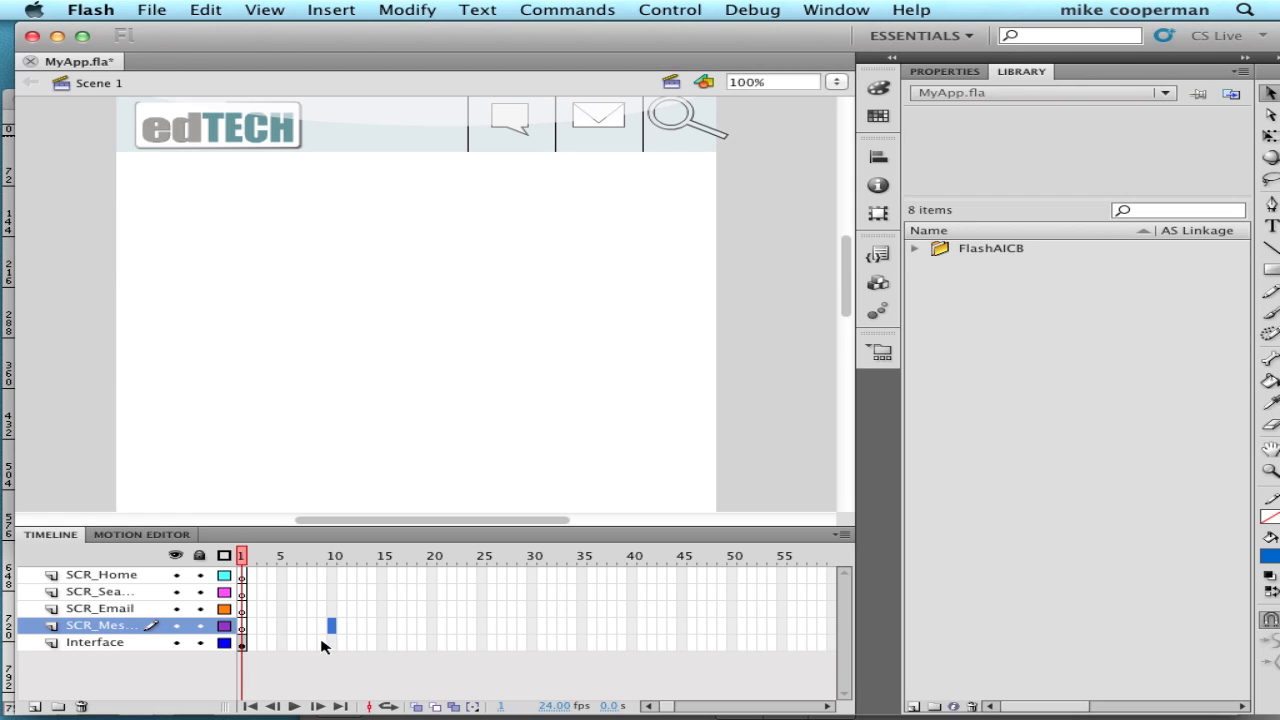
left_click(336, 8)
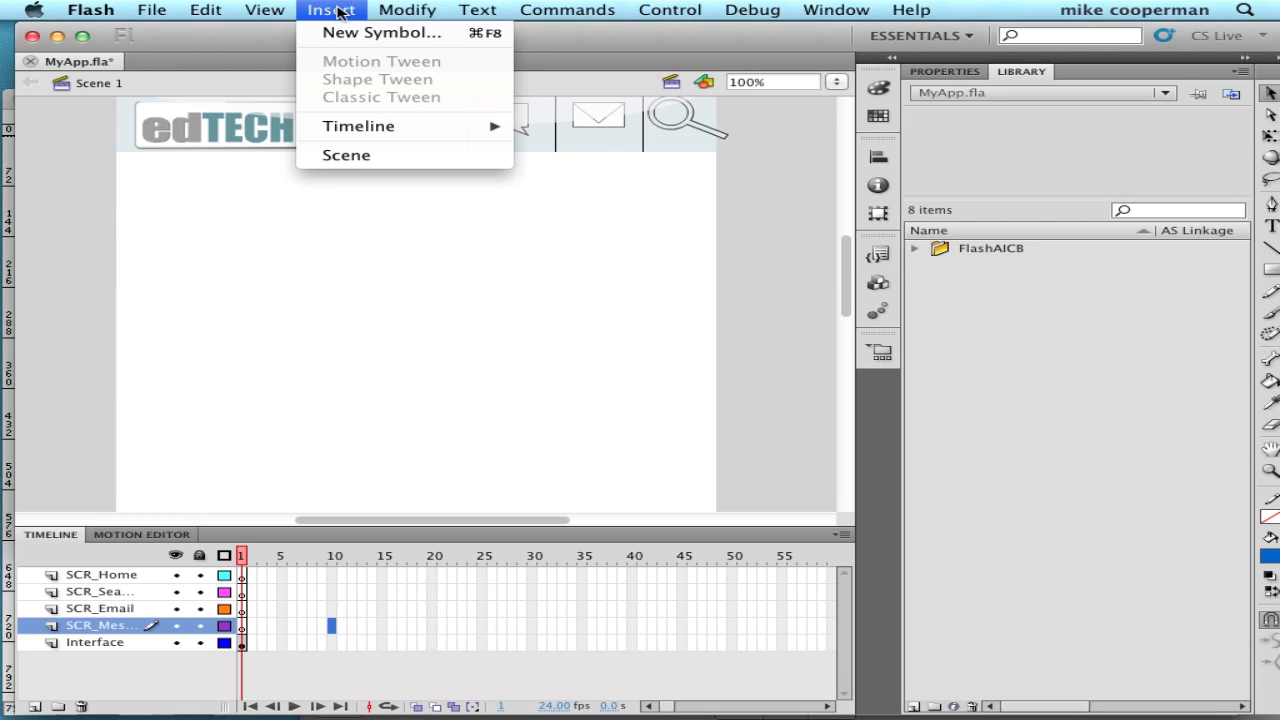
mouse_move(361, 127)
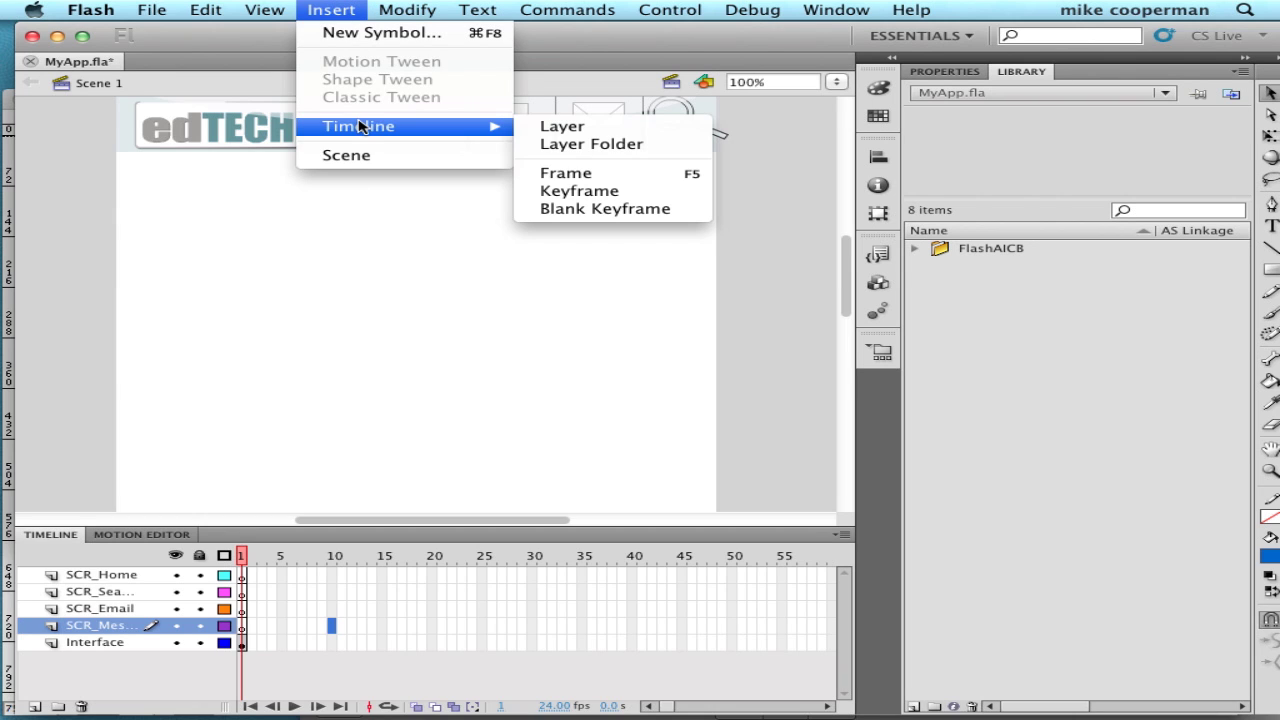
left_click(597, 209)
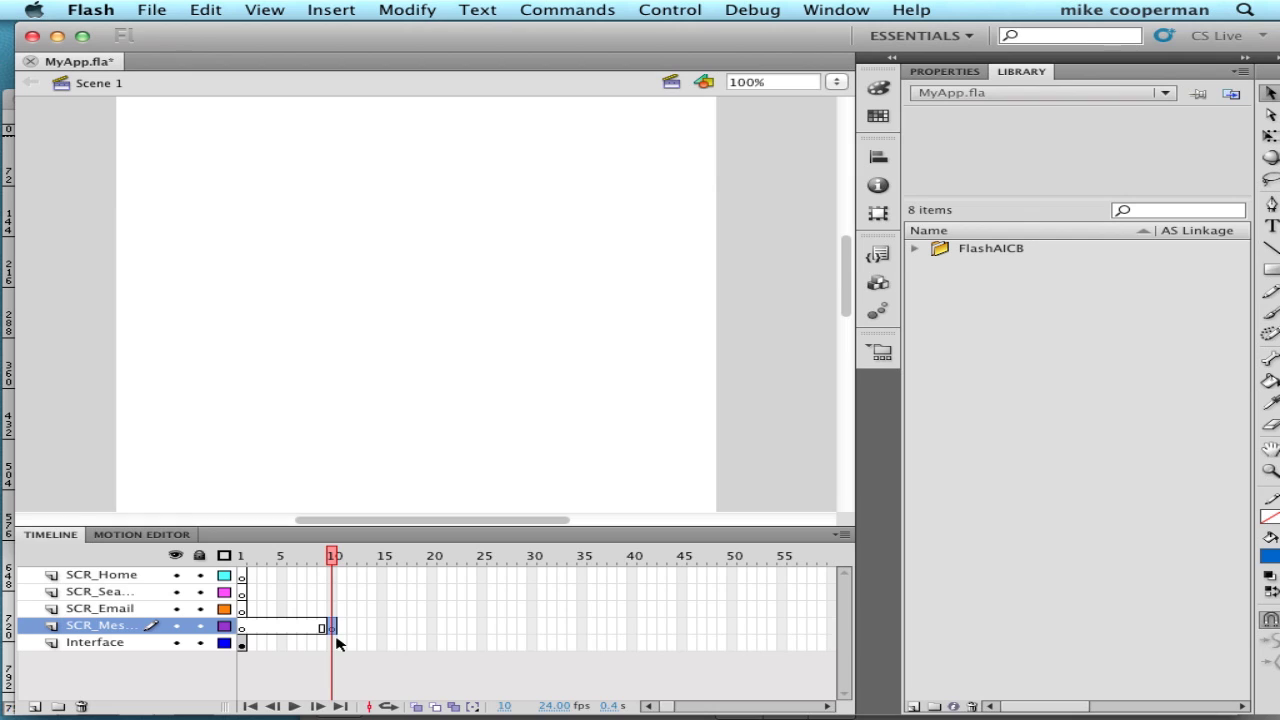
left_click(240, 558)
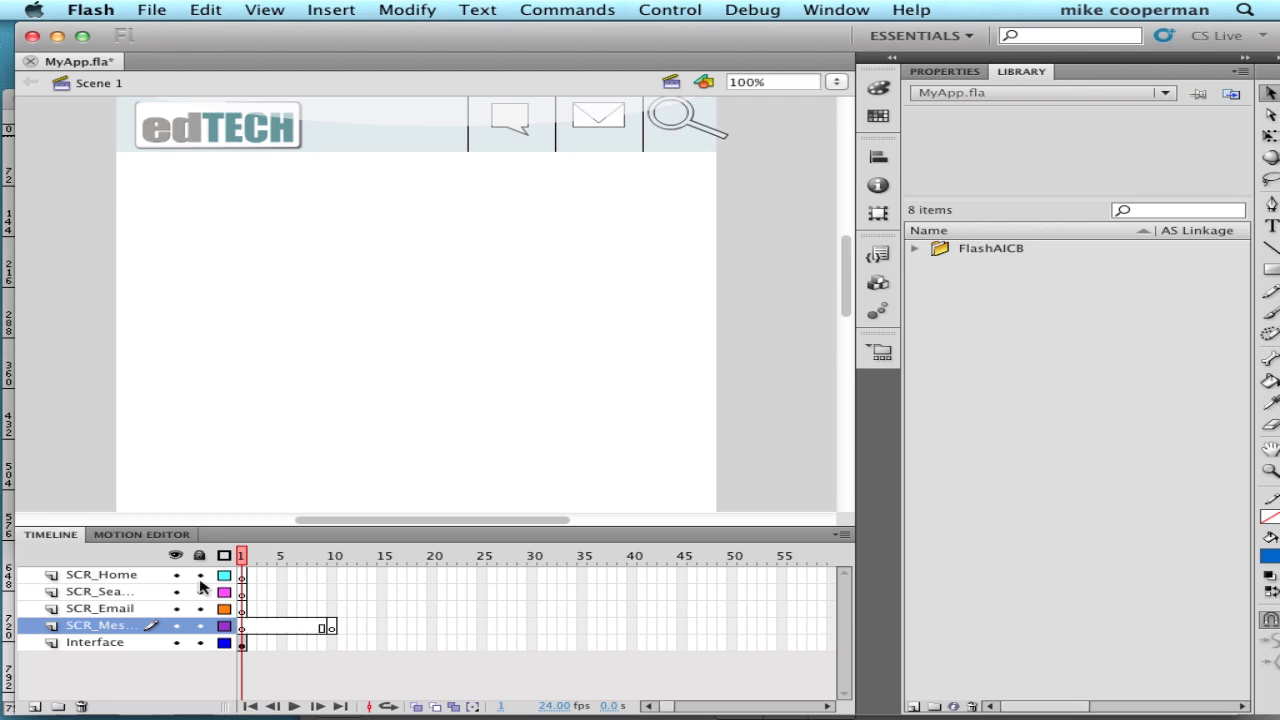
left_click_drag(242, 558, 334, 559)
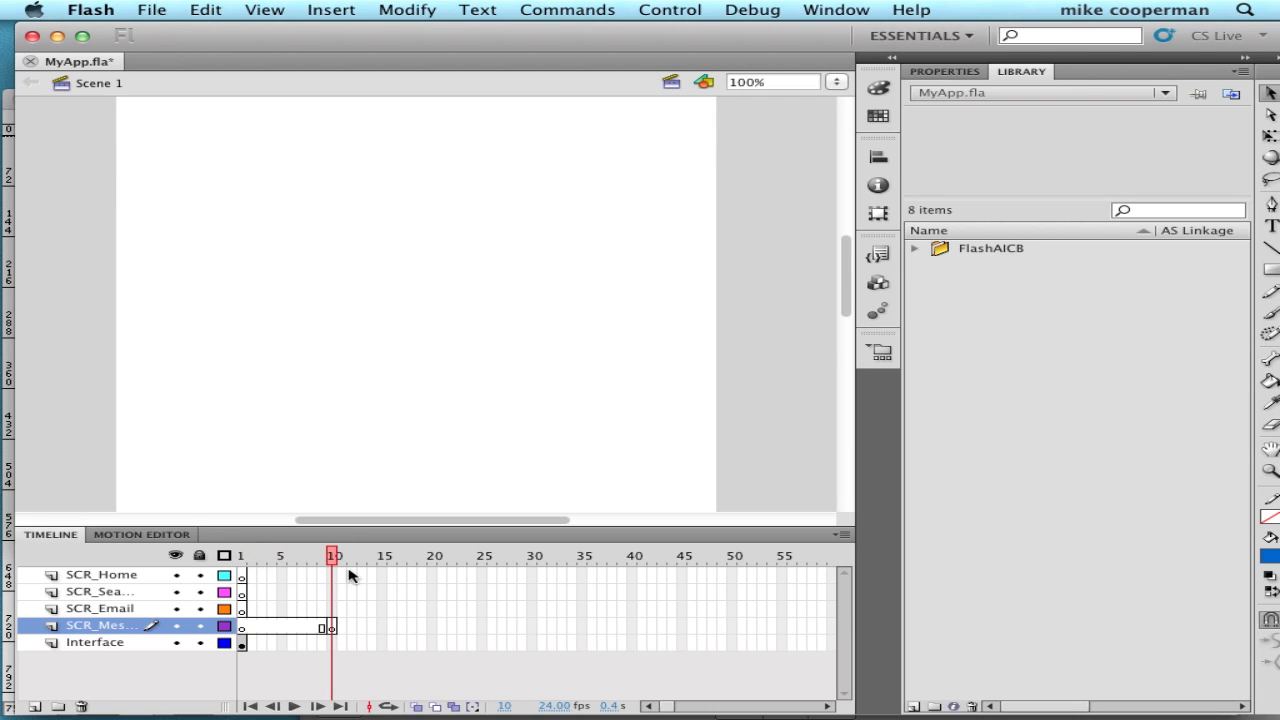
- Add the text "Messages" near the middle of the stage on frame 10 of SCR_Messages, and return the playhead to frame 1
left_click(332, 628)
left_click(1271, 226)
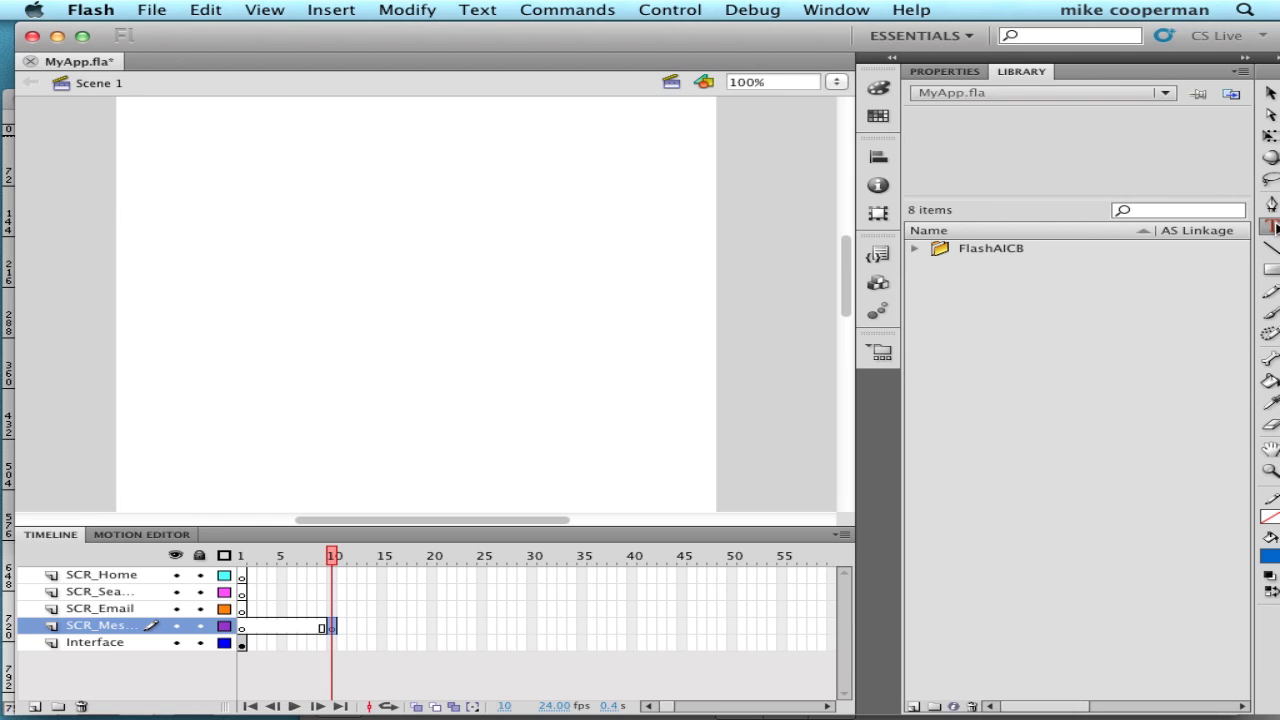
left_click(344, 301)
type("Message")
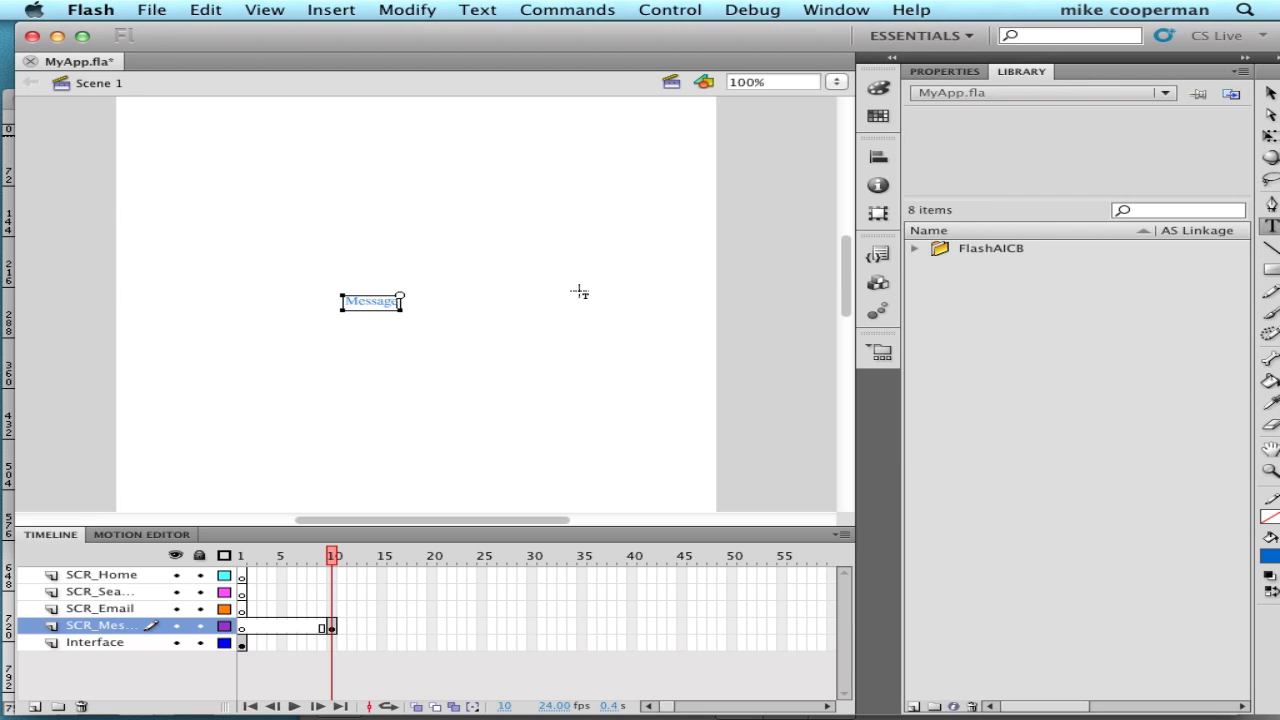
type("s")
left_click(1270, 92)
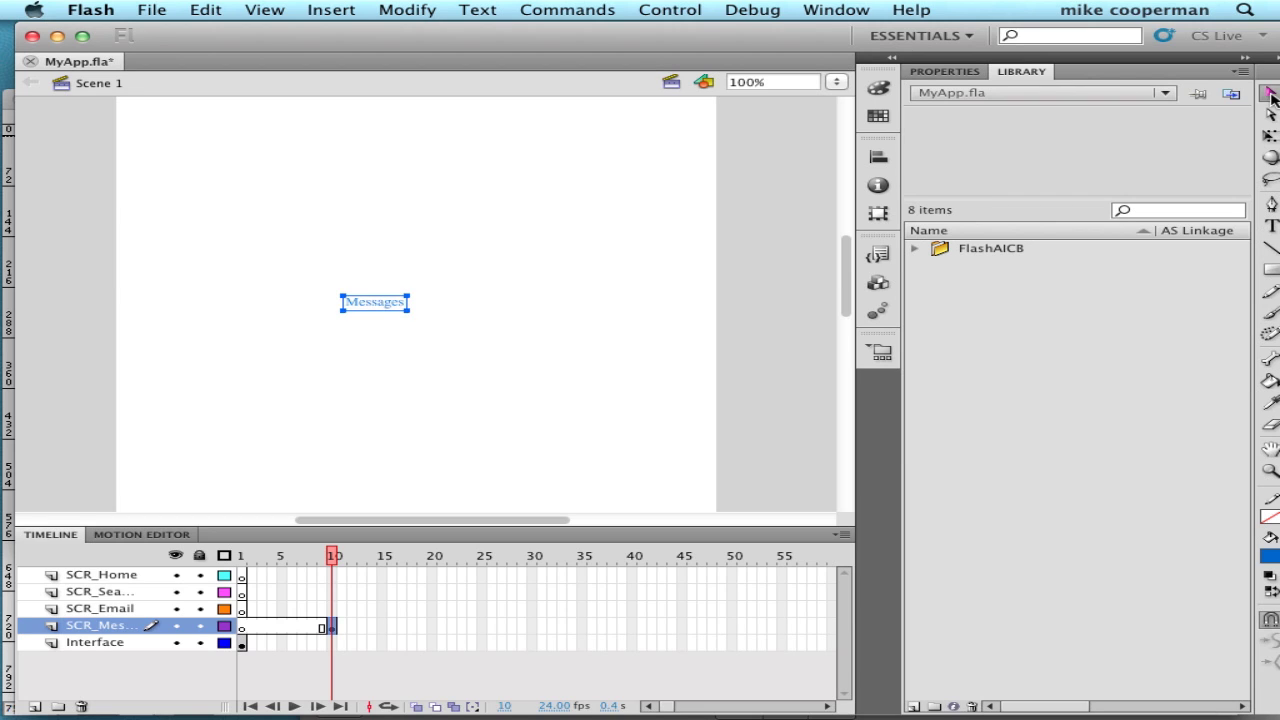
left_click(463, 338)
left_click_drag(331, 558, 241, 558)
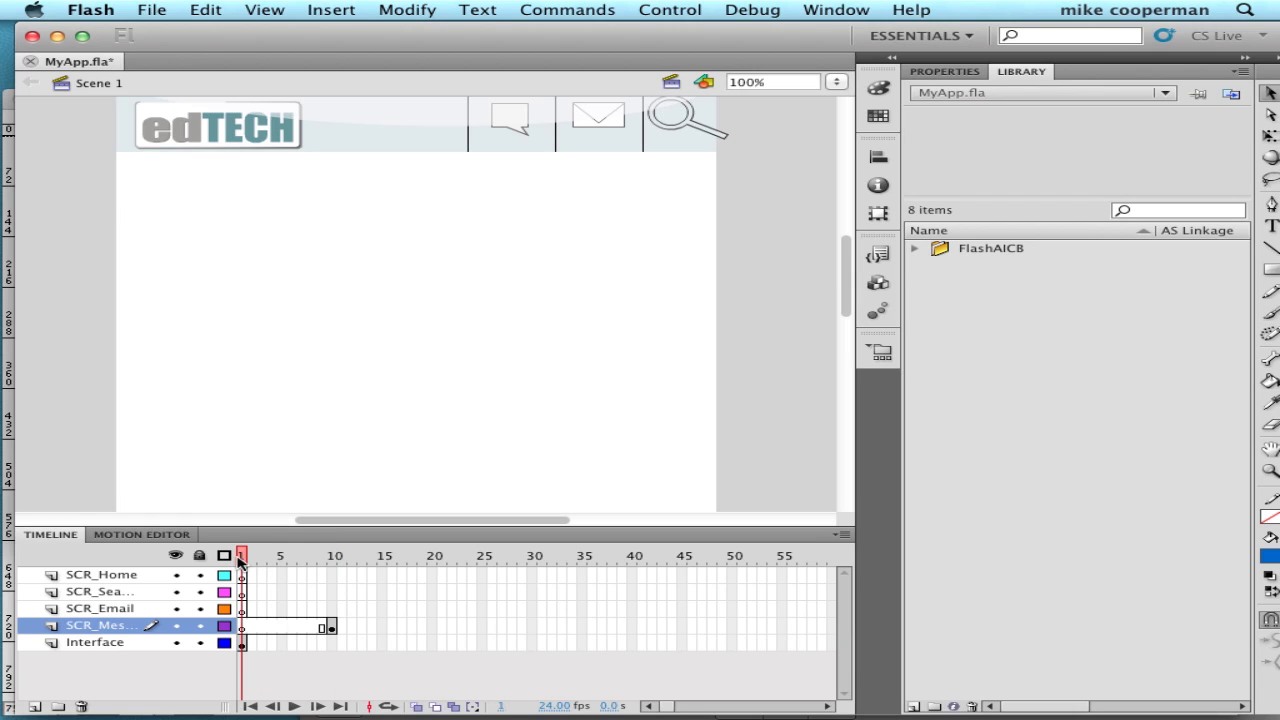
left_click_drag(240, 558, 333, 558)
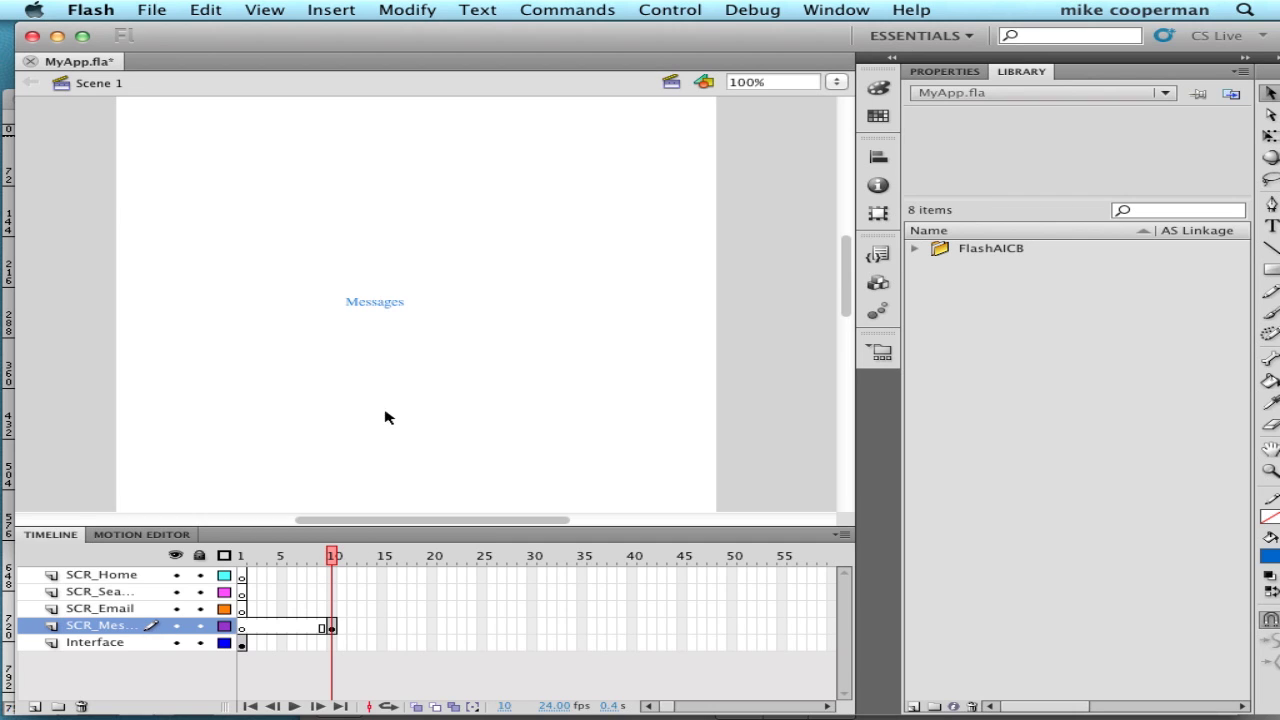
mouse_move(333, 556)
left_mouse_down()
mouse_move(242, 558)
mouse_move(334, 558)
left_mouse_up()
left_click_drag(338, 558, 241, 558)
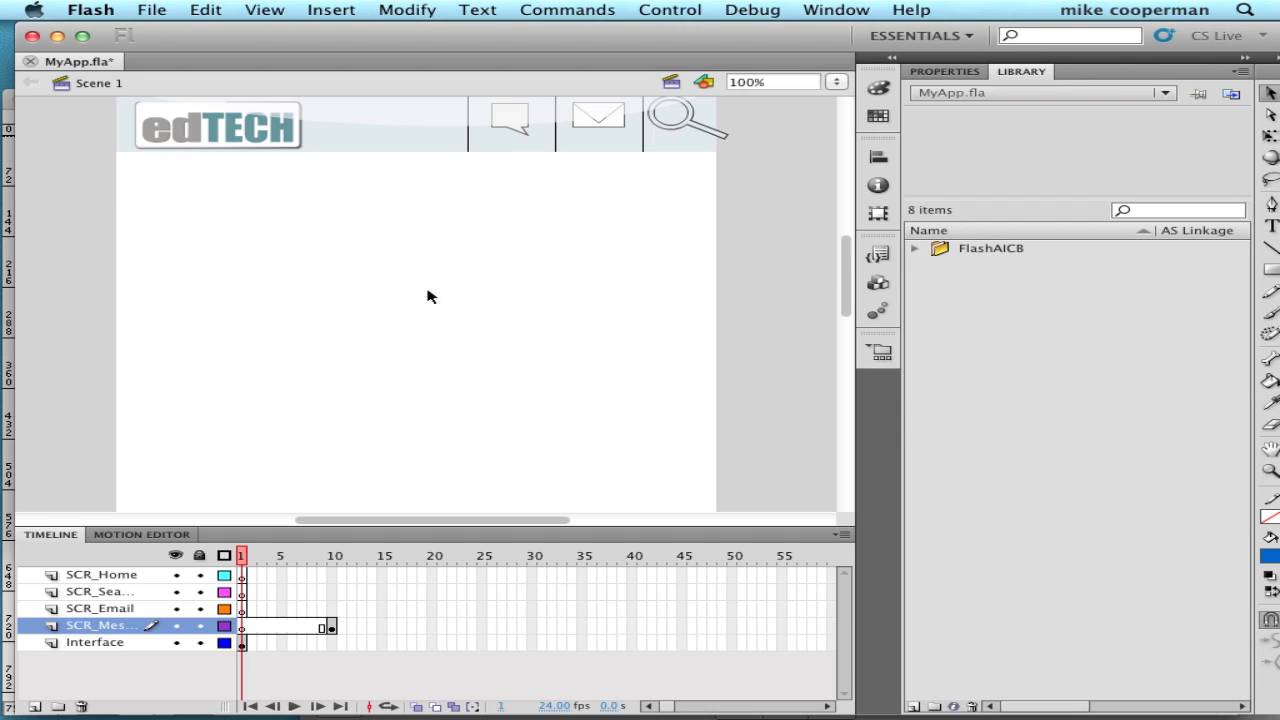